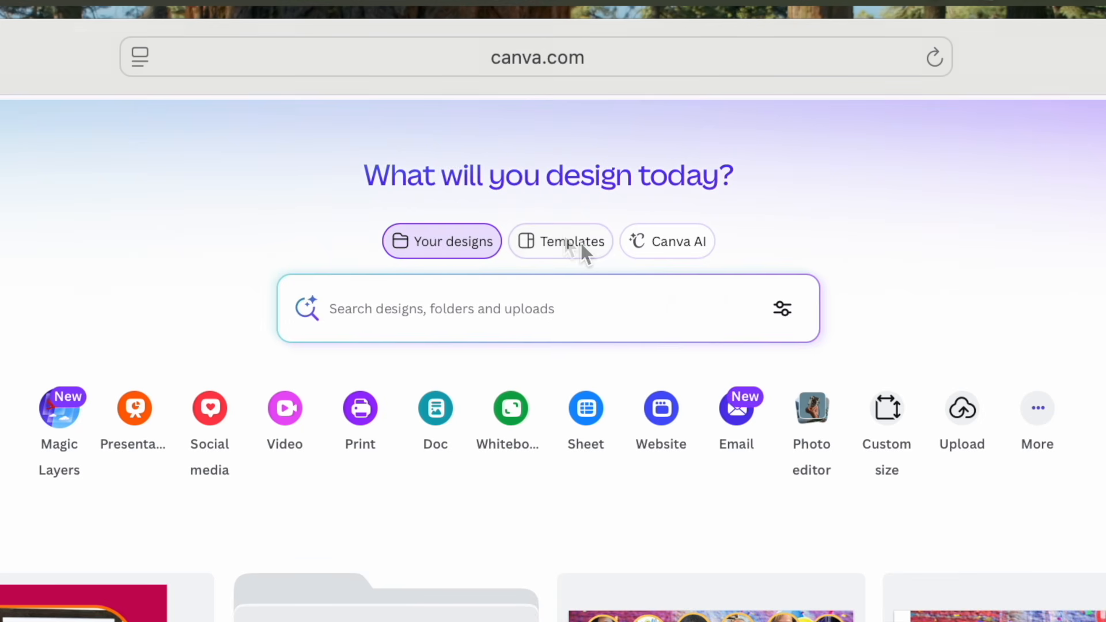
# - Create a new blank design with the custom size 8 × 8 in
pyautogui.click(565, 239)
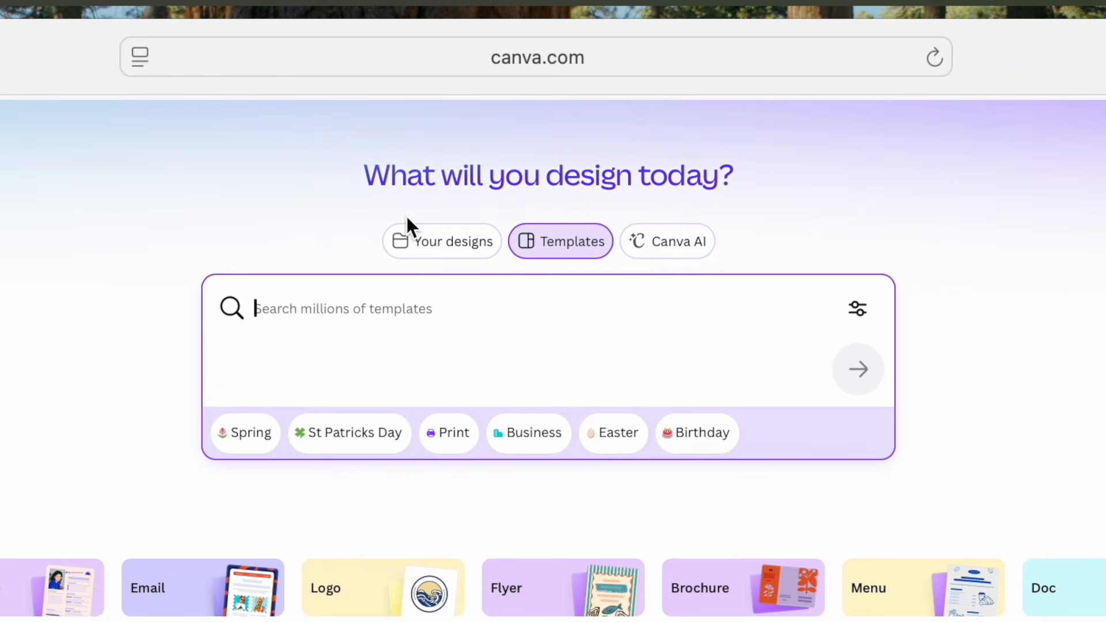
pyautogui.click(455, 243)
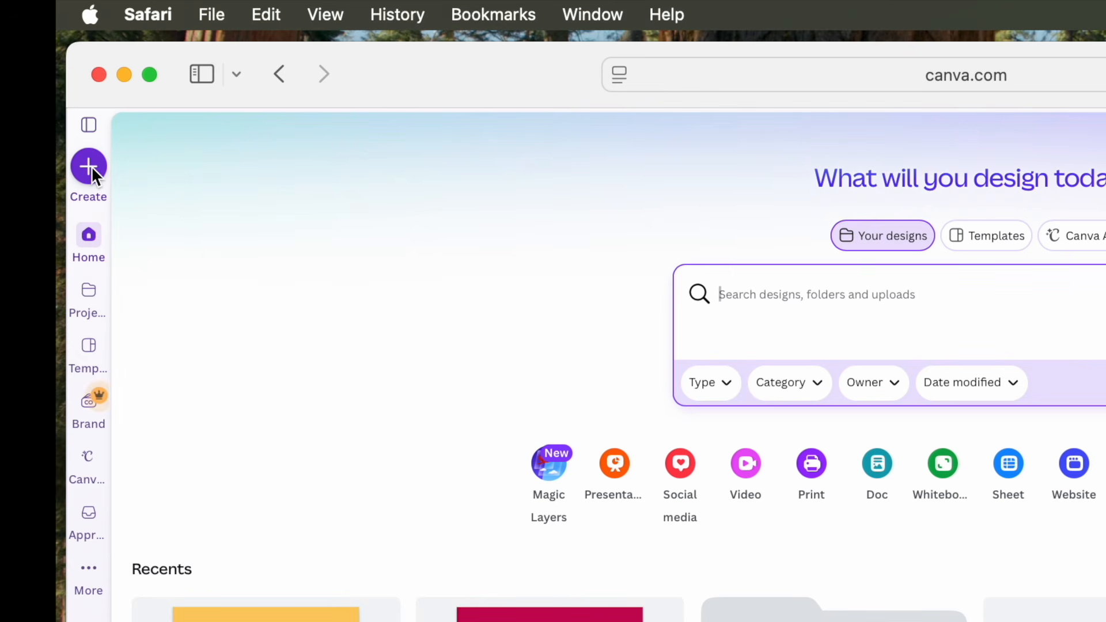
pyautogui.click(89, 166)
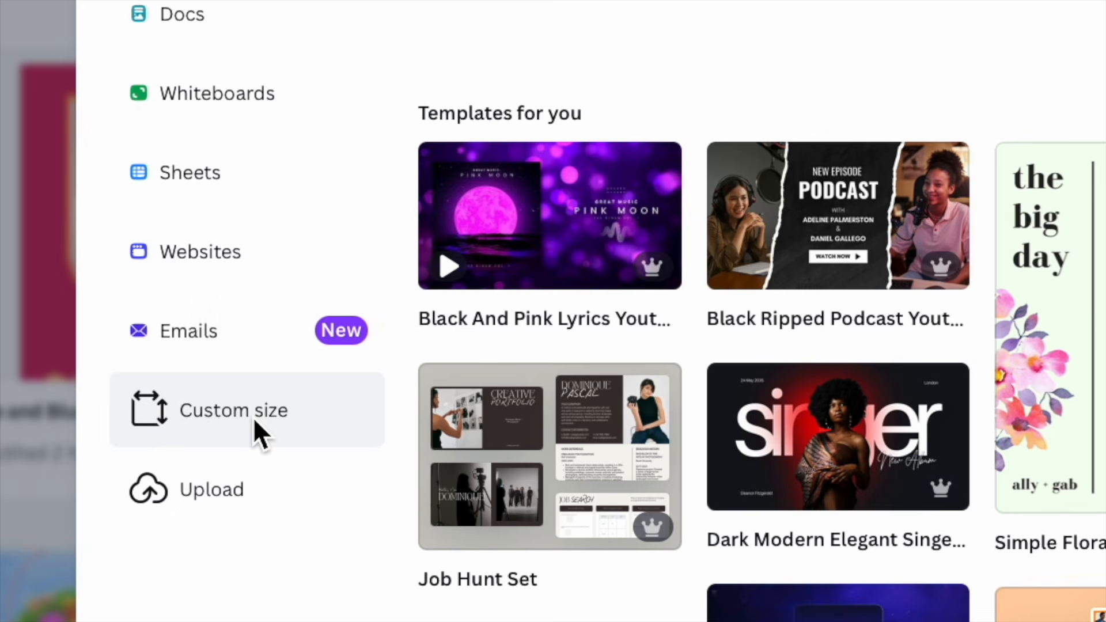
pyautogui.click(254, 413)
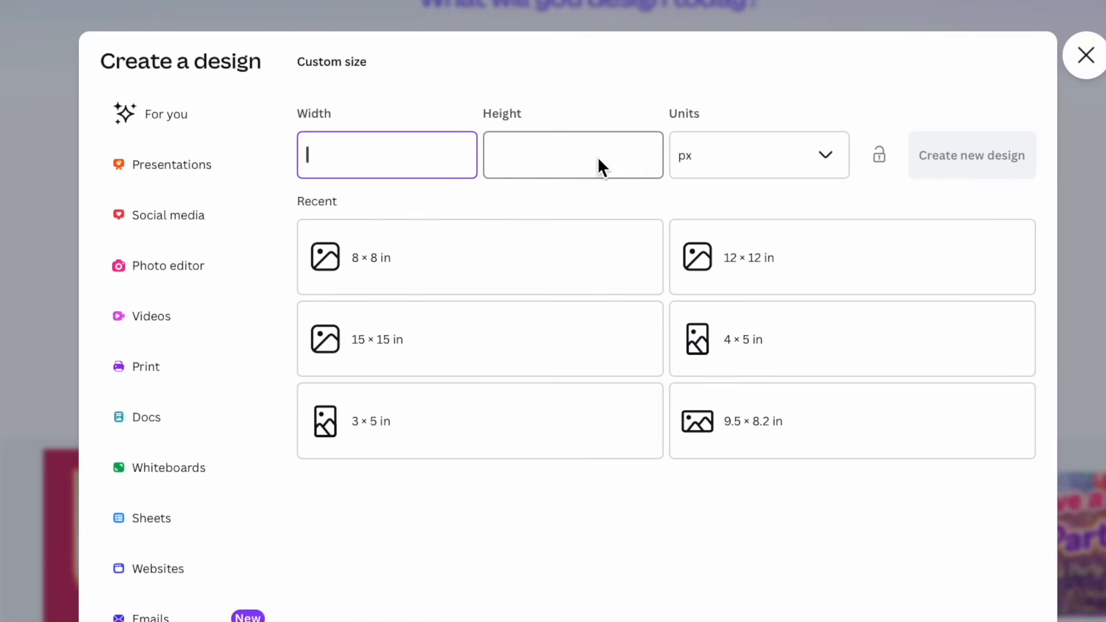
pyautogui.click(825, 154)
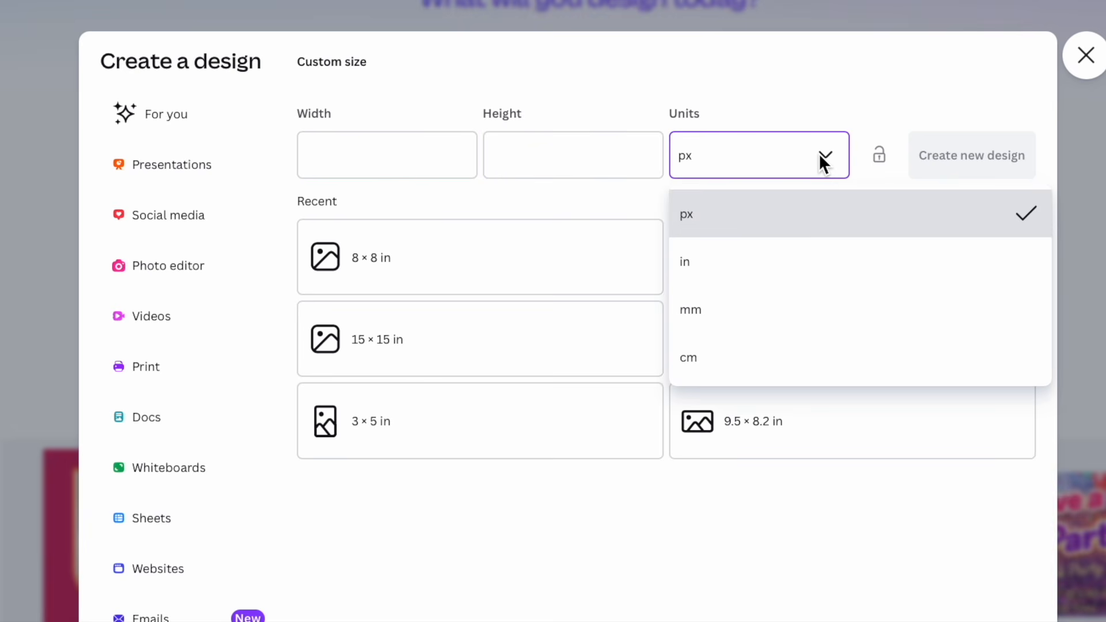
pyautogui.click(716, 263)
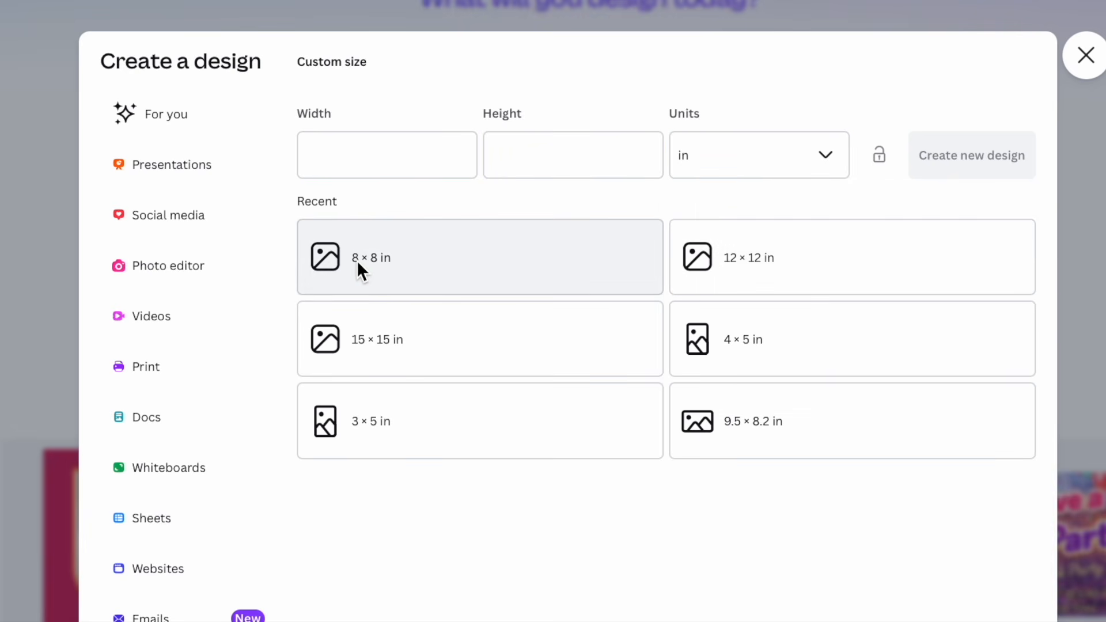
pyautogui.click(404, 262)
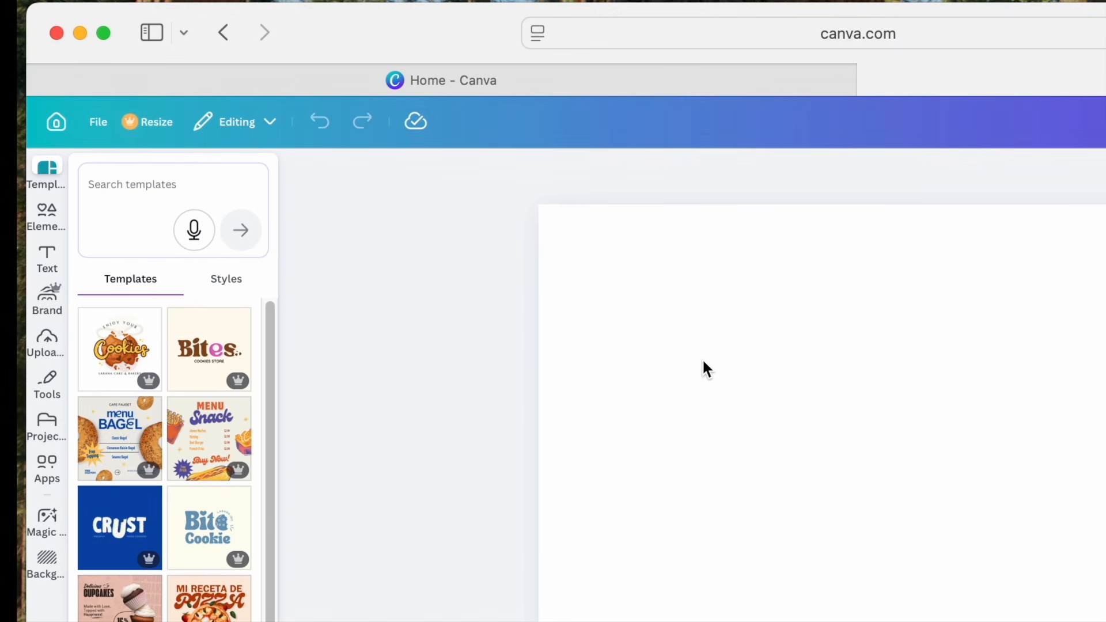
# - Upload the image file IMG_7459.HEIC from the Desktop folder
pyautogui.click(48, 344)
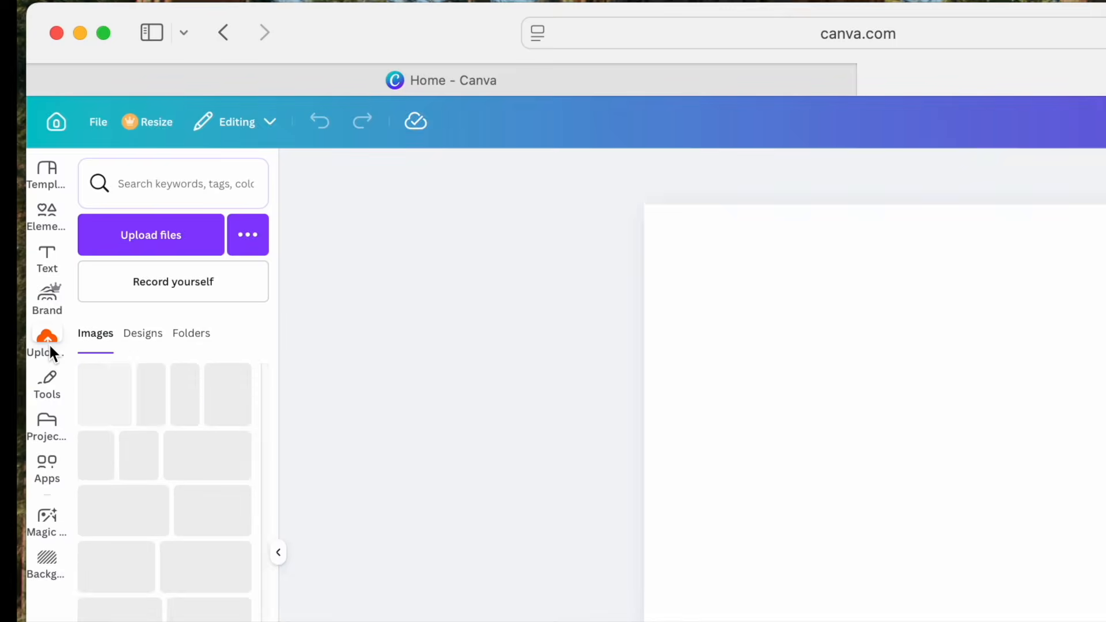
pyautogui.click(154, 238)
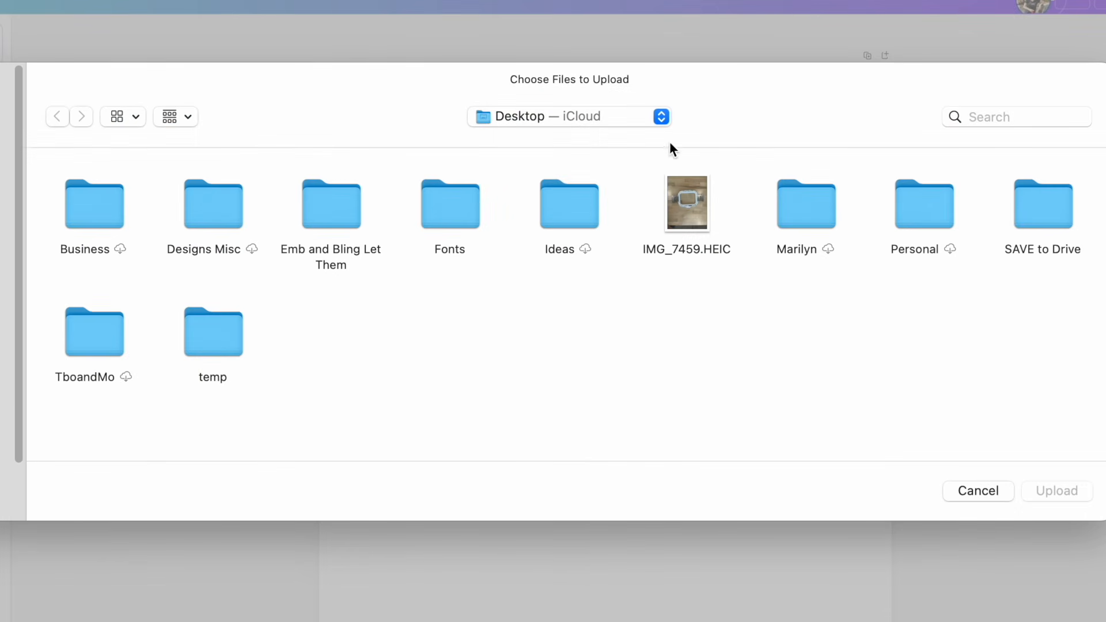
pyautogui.click(662, 117)
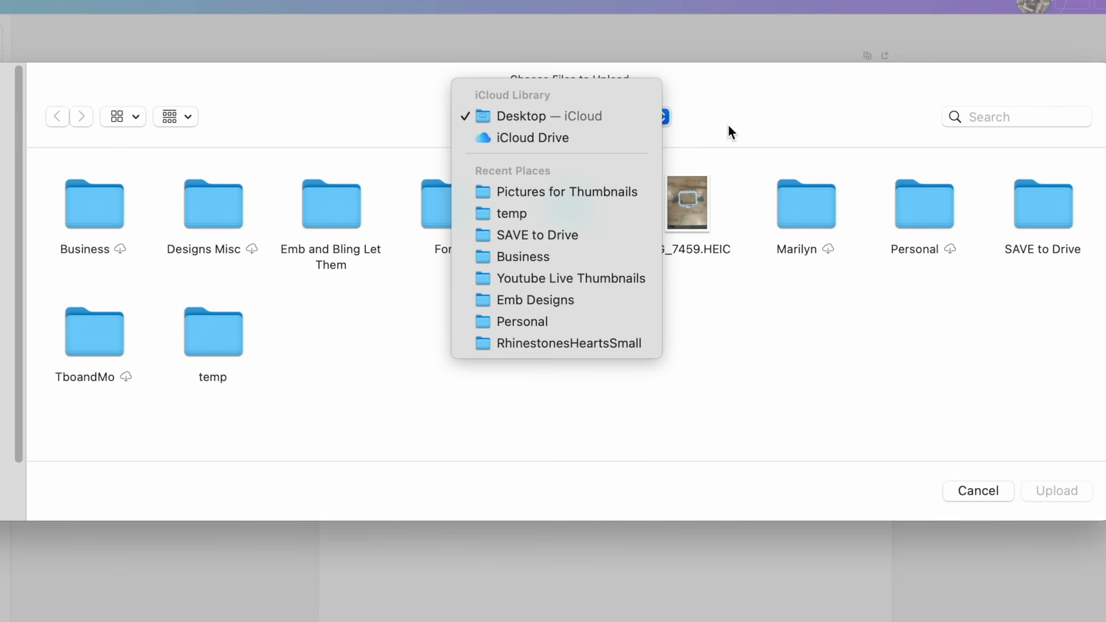
pyautogui.click(520, 115)
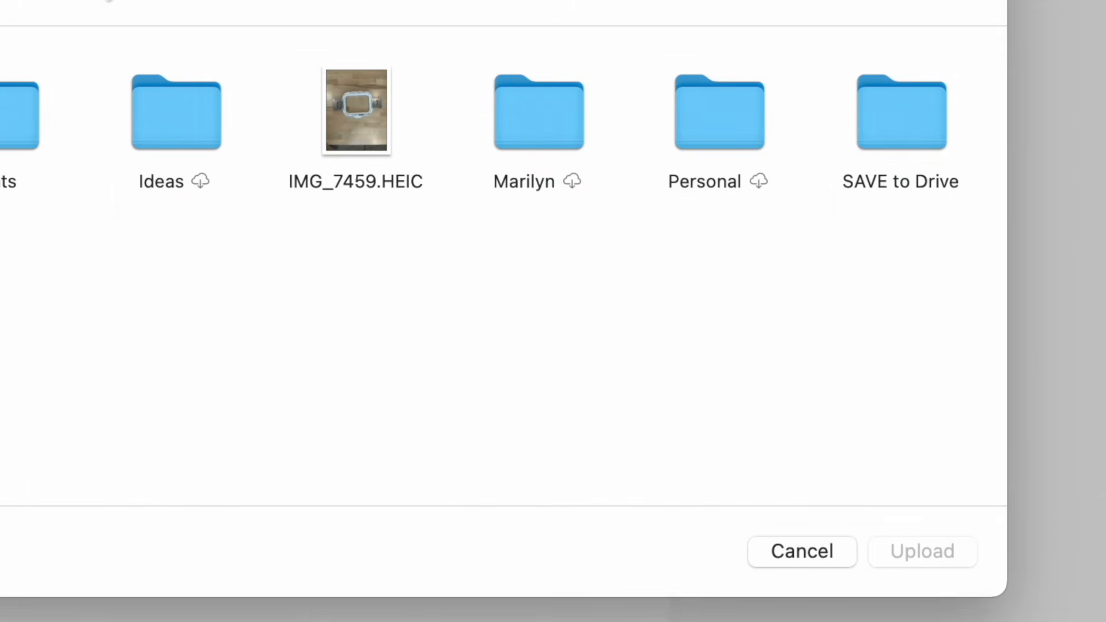
pyautogui.click(363, 115)
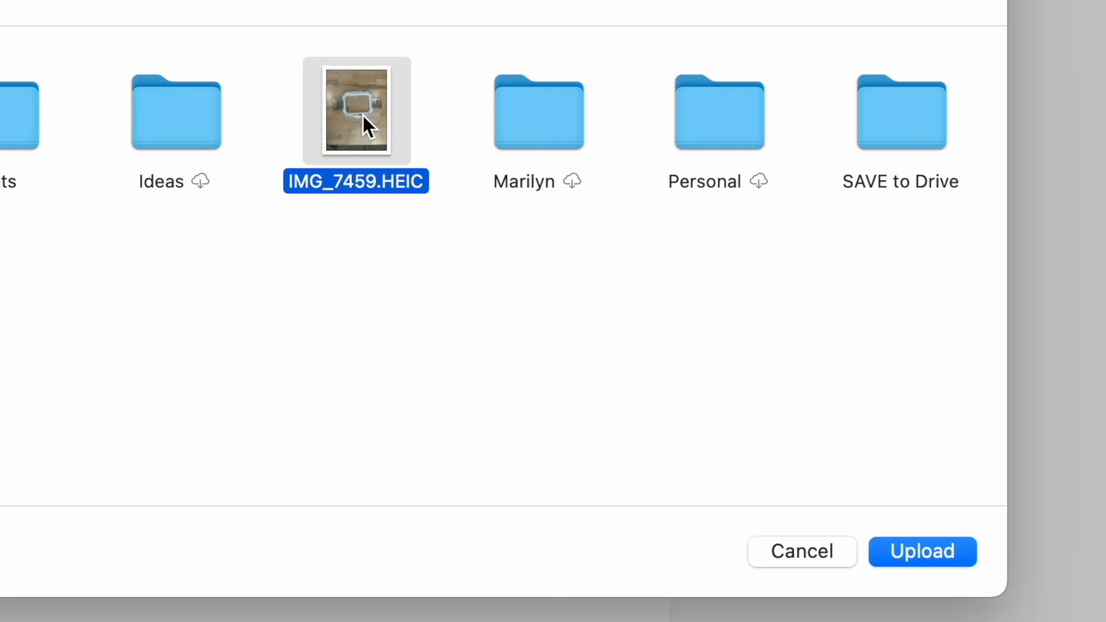
pyautogui.click(922, 552)
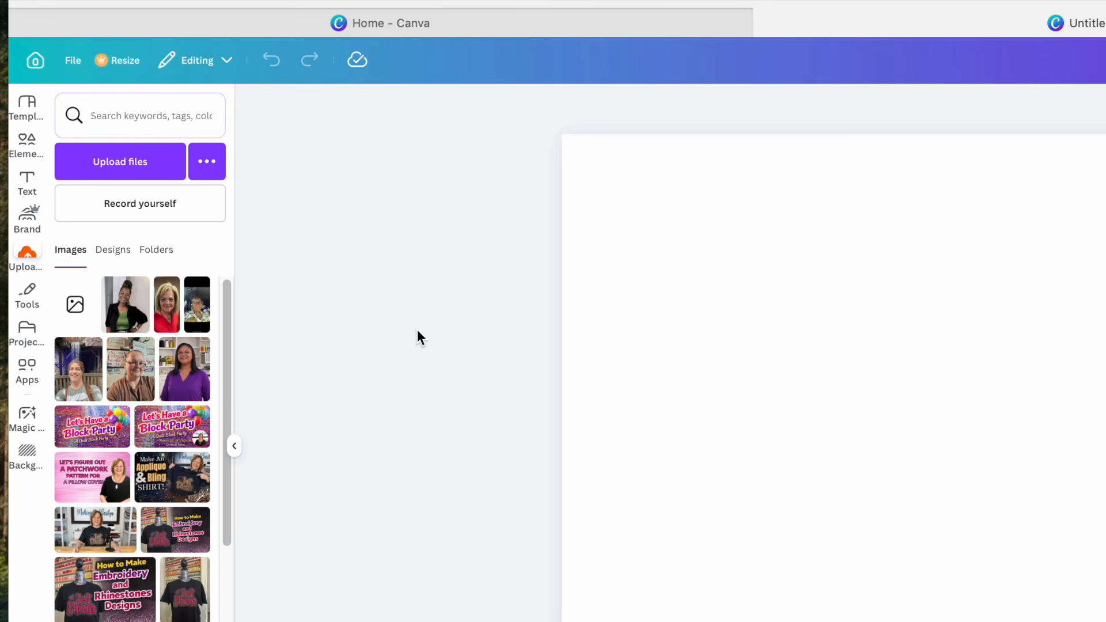
# - Place the uploaded hoop photo on the page and enlarge it to cover most of the page
pyautogui.moveTo(80, 318)
pyautogui.click(80, 317)
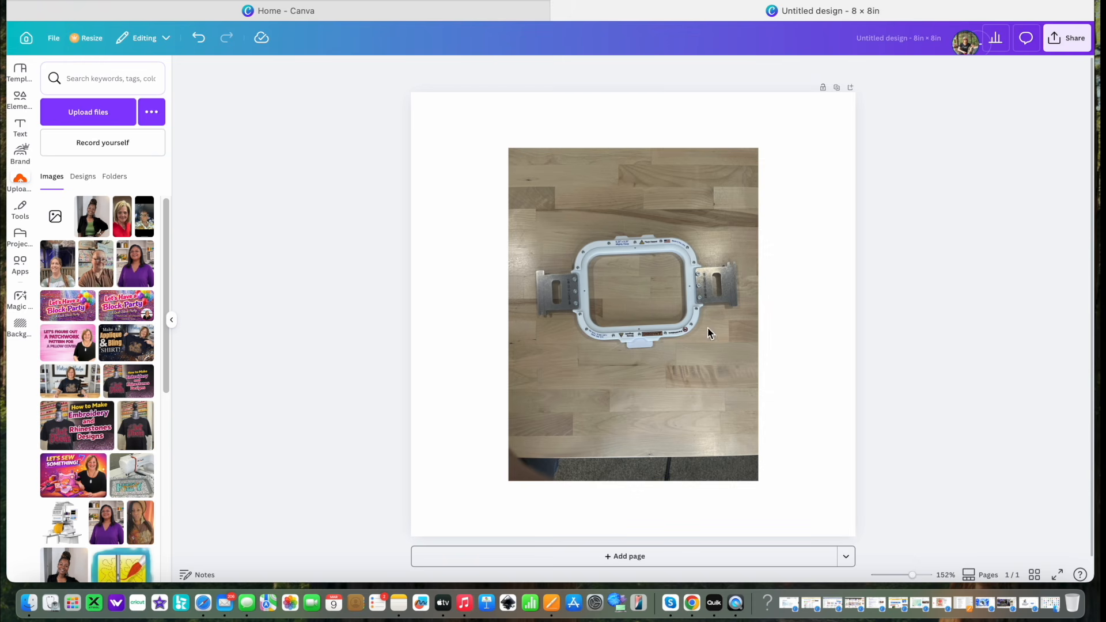
pyautogui.click(627, 345)
pyautogui.moveTo(505, 486); pyautogui.dragTo(434, 531)
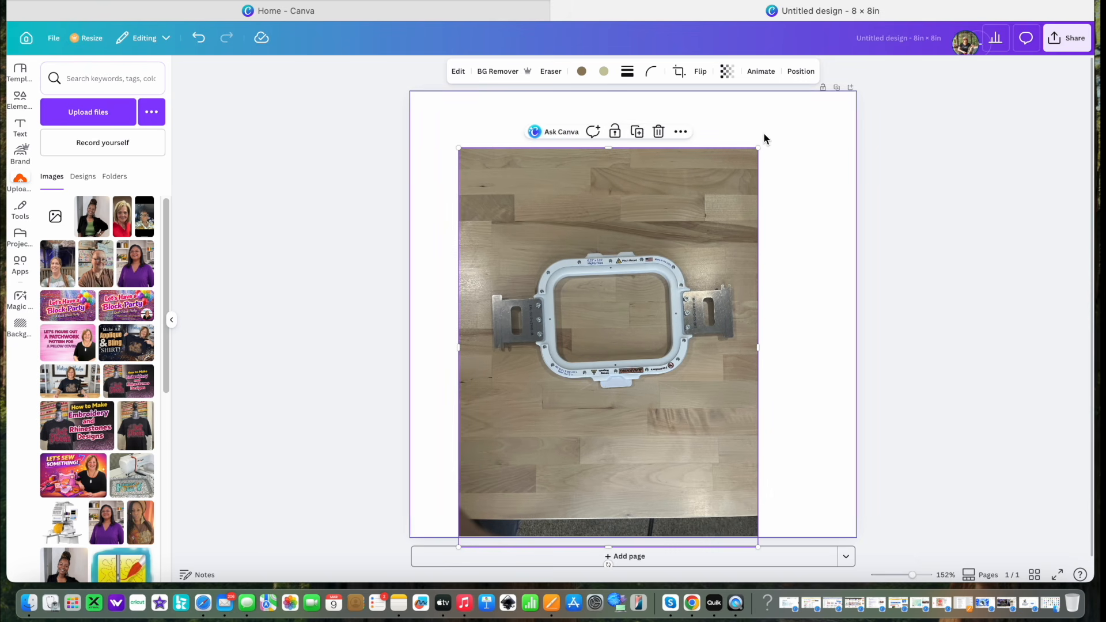
pyautogui.moveTo(758, 148); pyautogui.dragTo(820, 115)
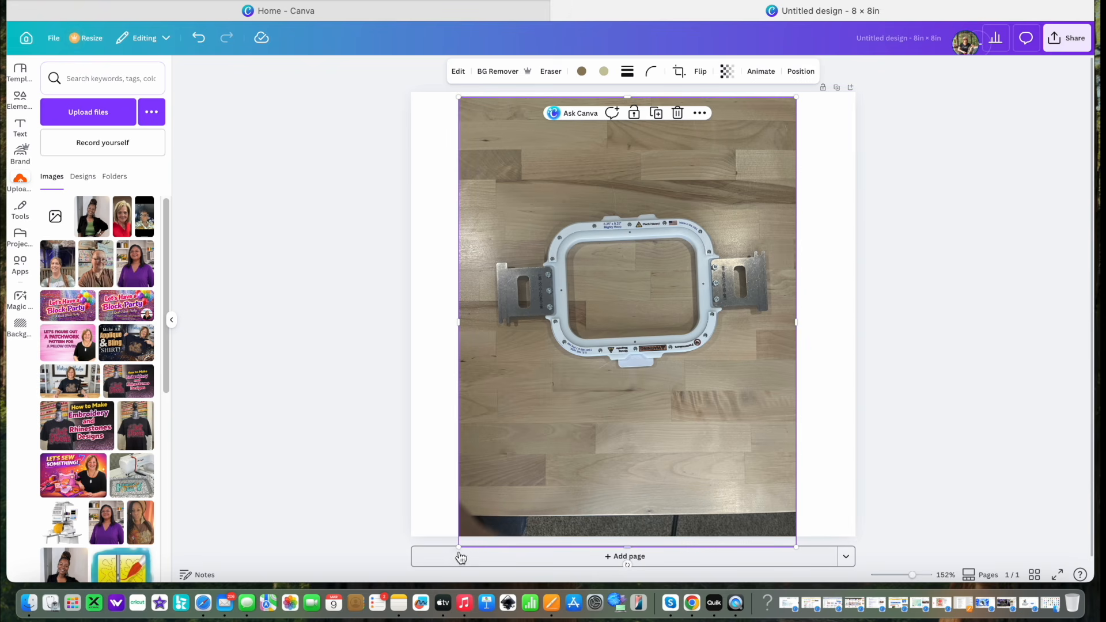
pyautogui.moveTo(457, 544); pyautogui.dragTo(410, 601)
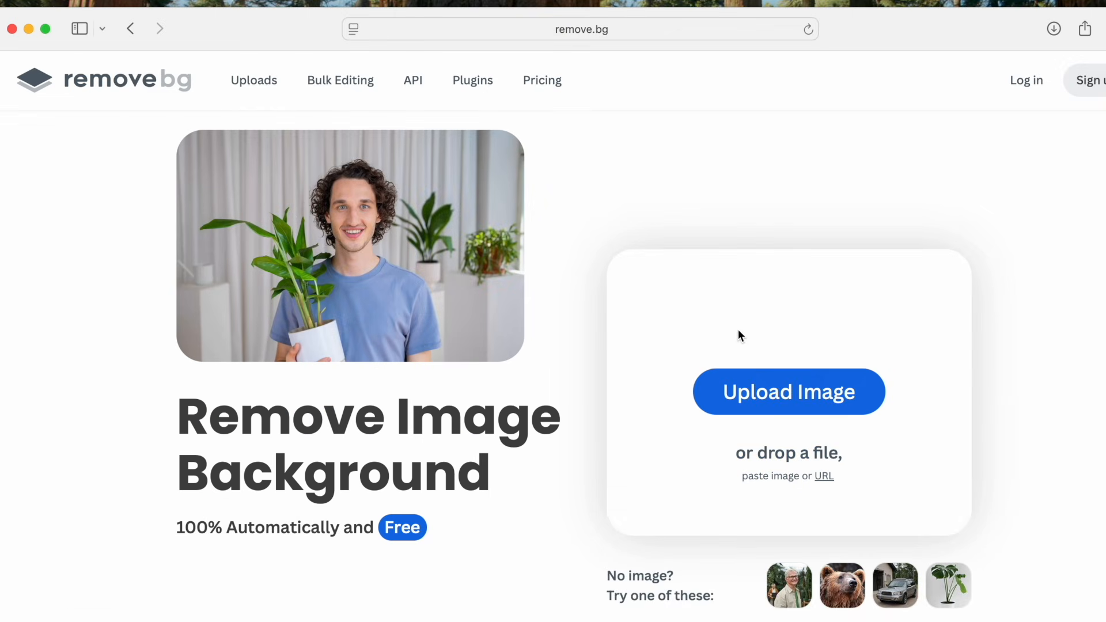
# - Switch to remove.bg and upload the hoop photo for background removal
pyautogui.click(801, 396)
pyautogui.click(749, 252)
pyautogui.click(1037, 512)
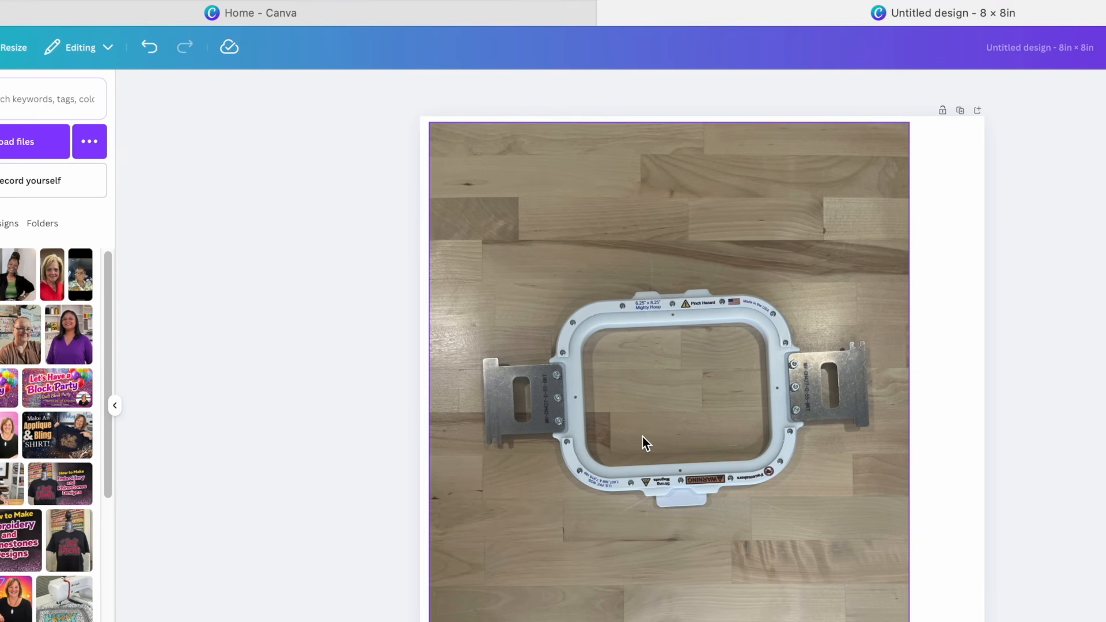
# - Remove the background from the hoop photo in the Canva design and rotate the image slightly to level the hoop
pyautogui.click(673, 426)
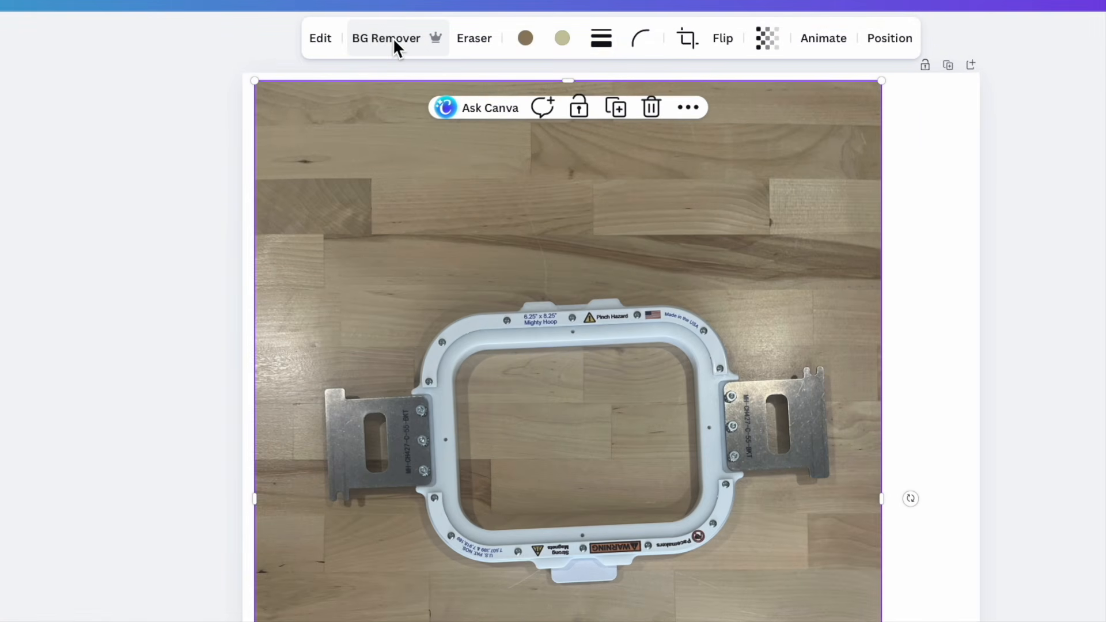
pyautogui.click(393, 37)
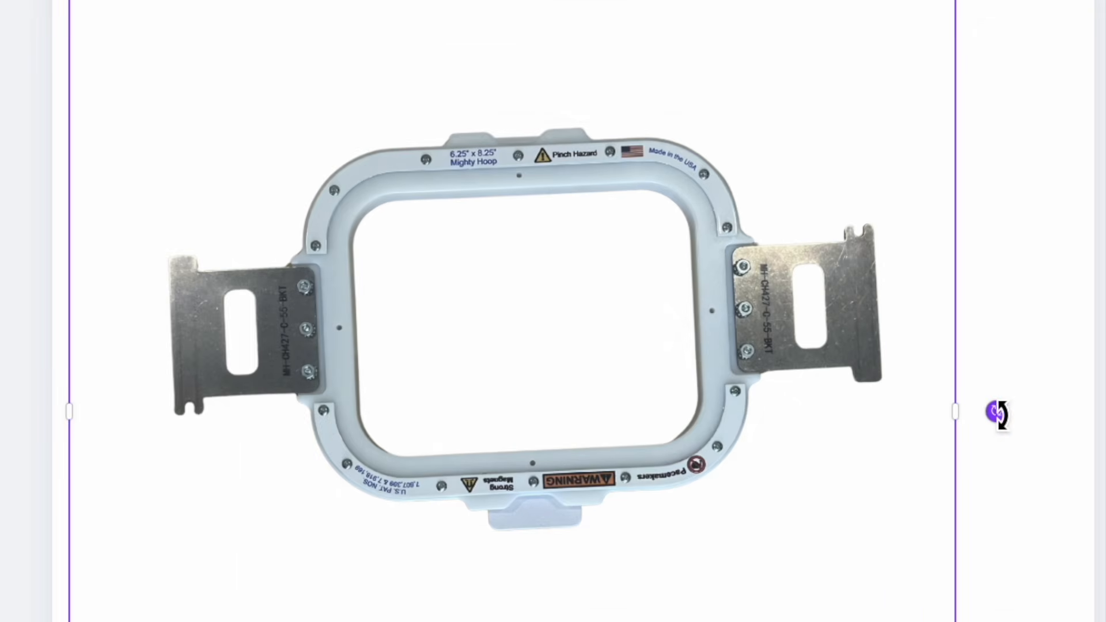
pyautogui.moveTo(997, 413); pyautogui.dragTo(998, 432)
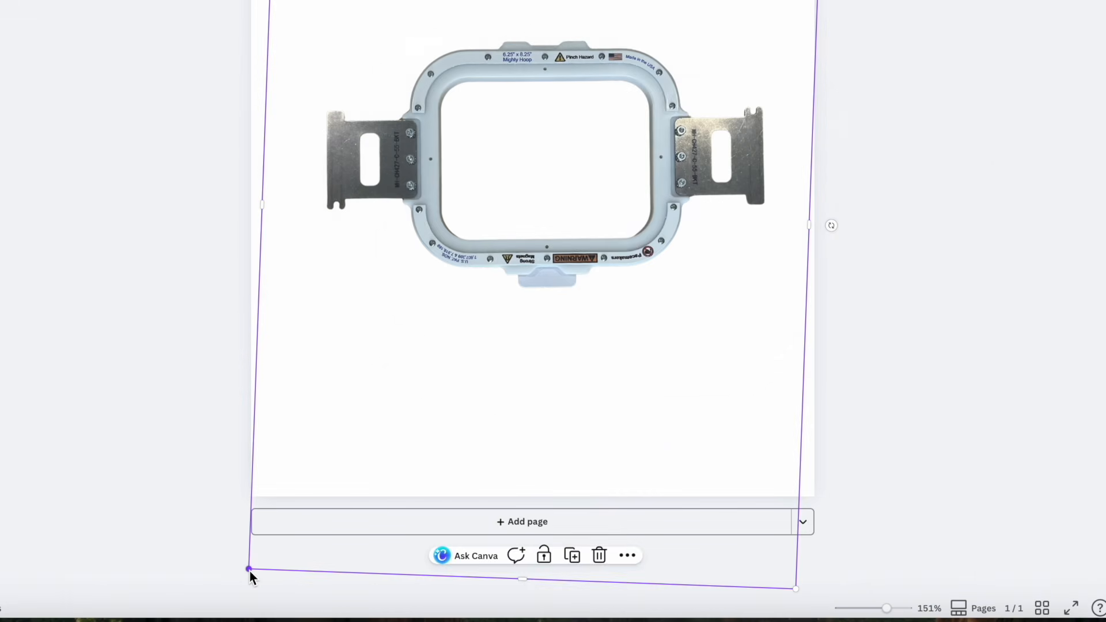
# - Enlarge the hoop image and center the hoop across the width of the page
pyautogui.moveTo(248, 572); pyautogui.dragTo(195, 621)
pyautogui.moveTo(608, 290); pyautogui.dragTo(623, 295)
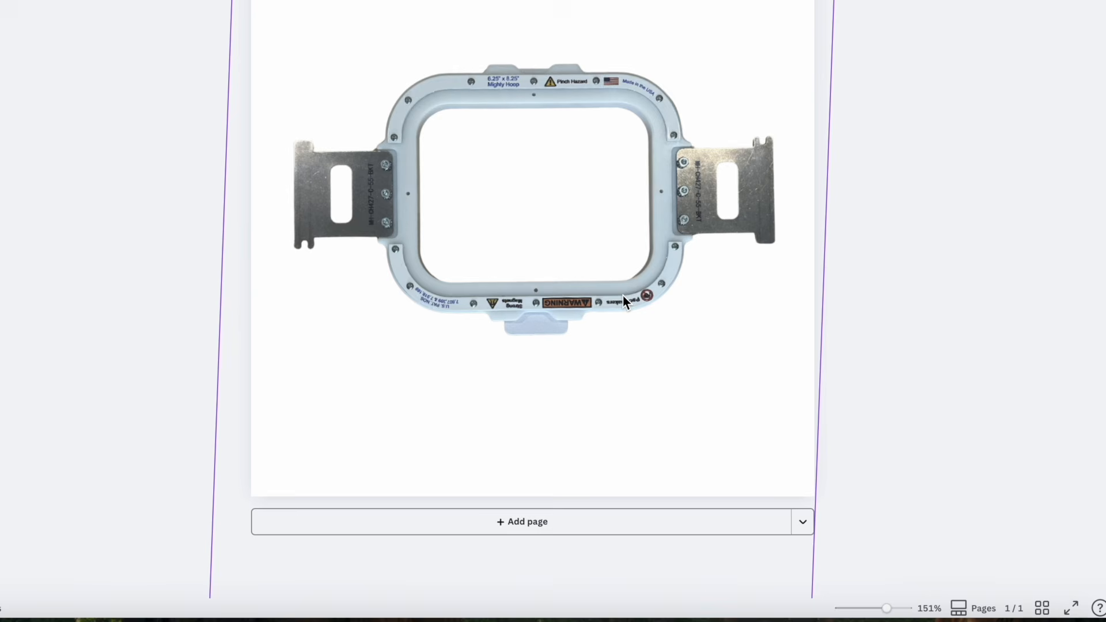
pyautogui.moveTo(847, 267); pyautogui.dragTo(849, 271)
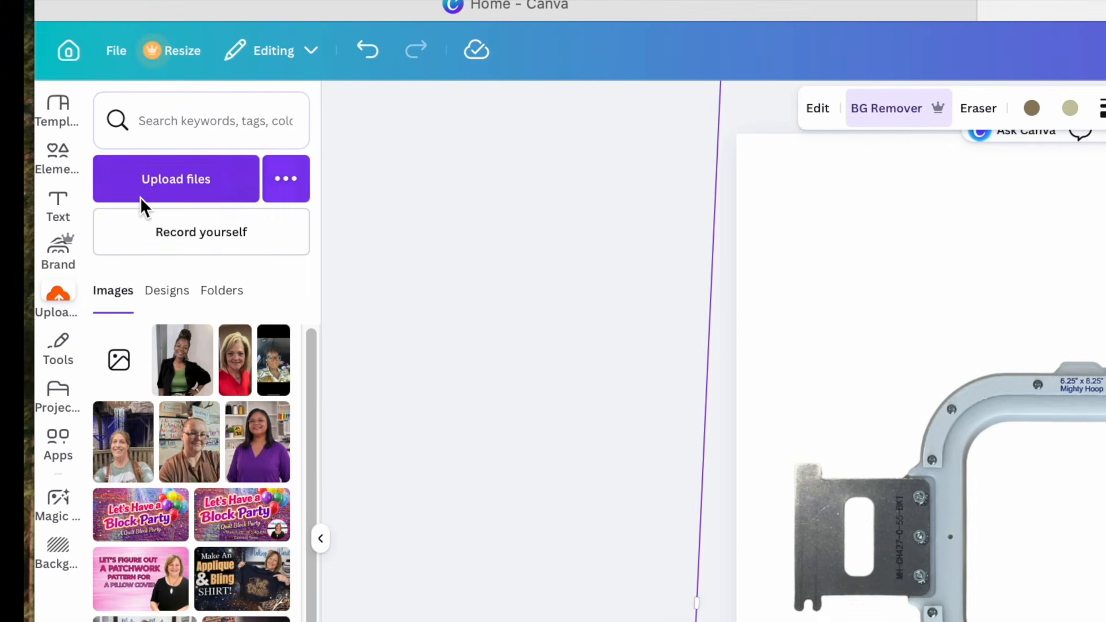
# - Add a heading with the text "Mighty Hoop" to the page
pyautogui.click(64, 207)
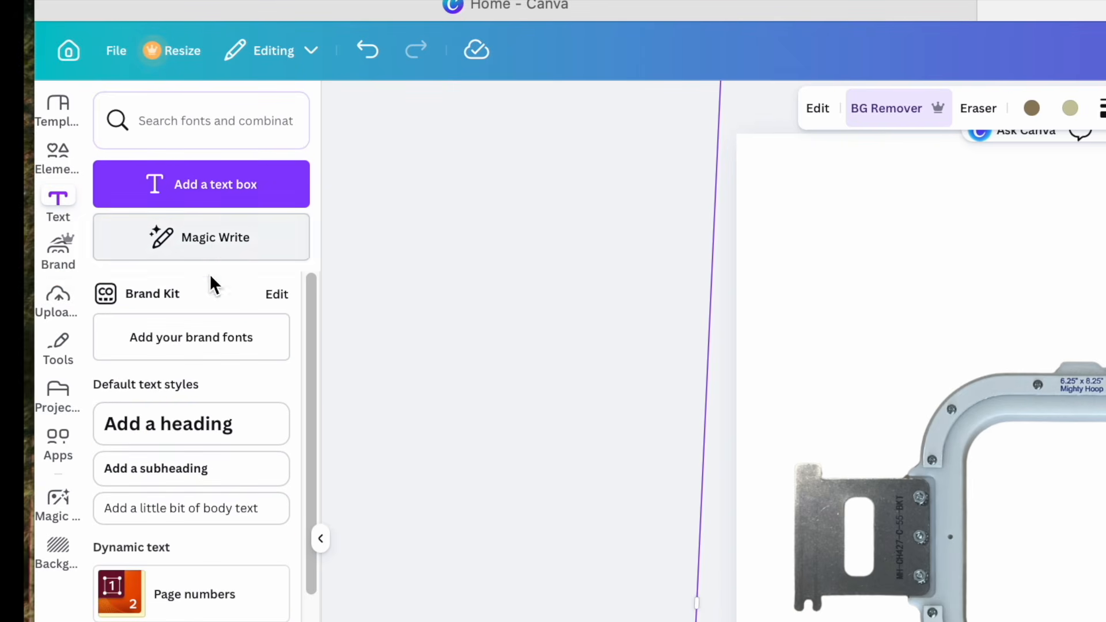
pyautogui.click(182, 429)
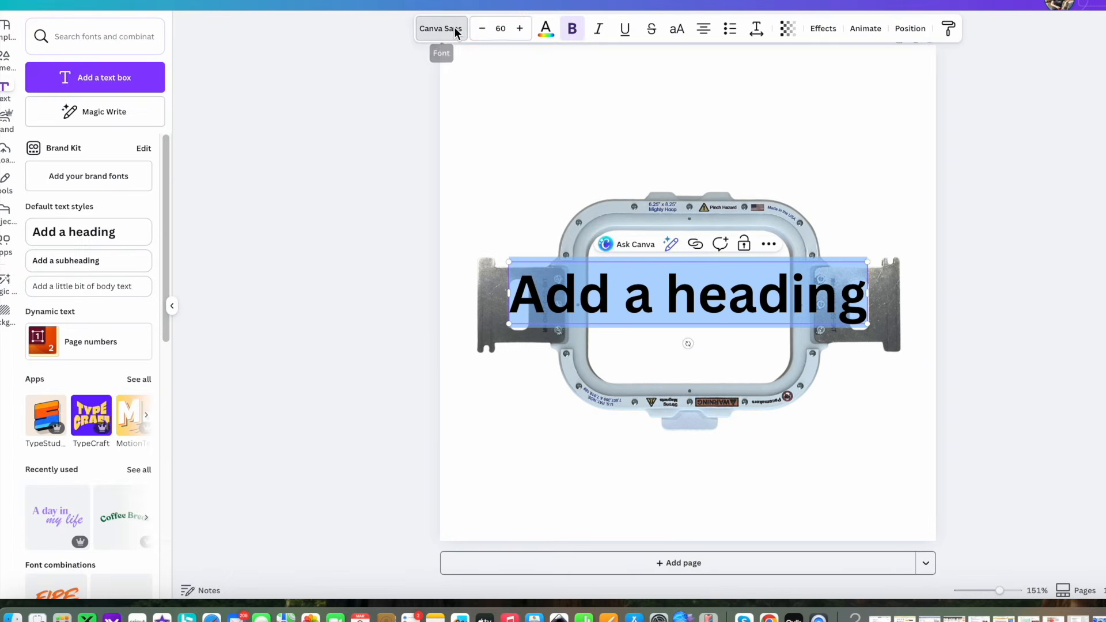
pyautogui.click(455, 27)
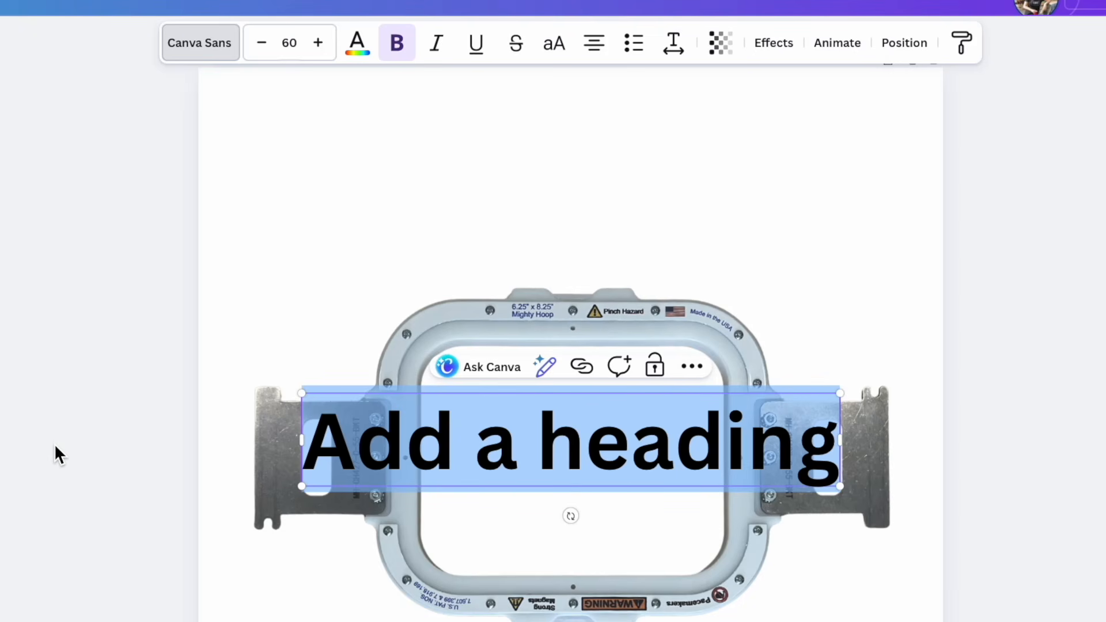
pyautogui.doubleClick(835, 457)
pyautogui.press('BackSpace')
pyautogui.press('BackSpace')
pyautogui.press('BackSpace')
pyautogui.press('BackSpace')
pyautogui.press('BackSpace')
pyautogui.press('BackSpace')
pyautogui.press('BackSpace')
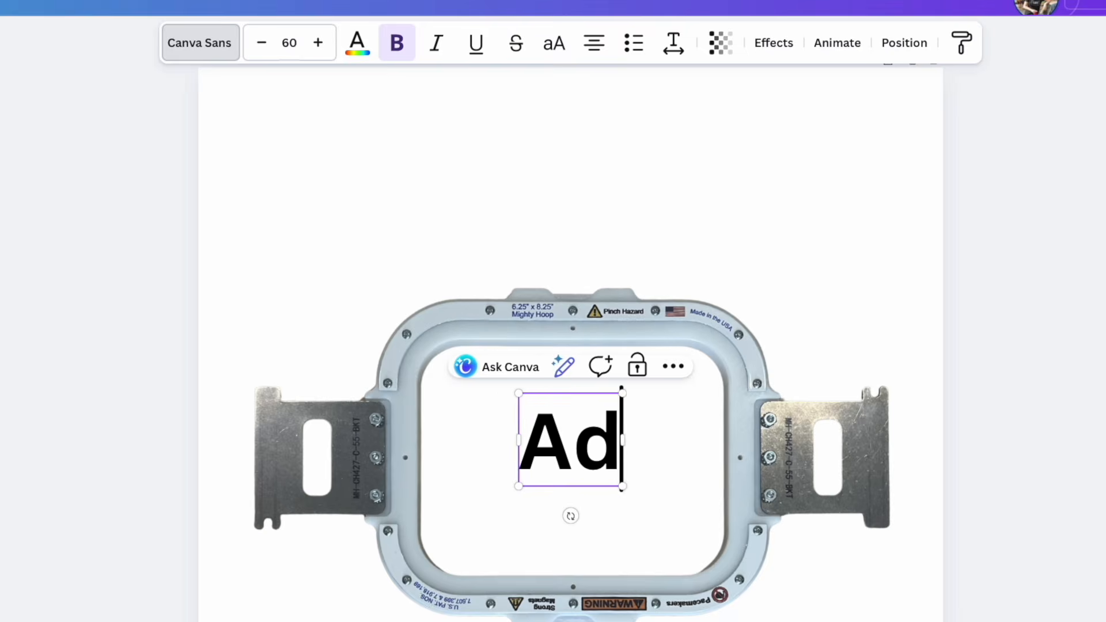
pyautogui.write('Mighty')
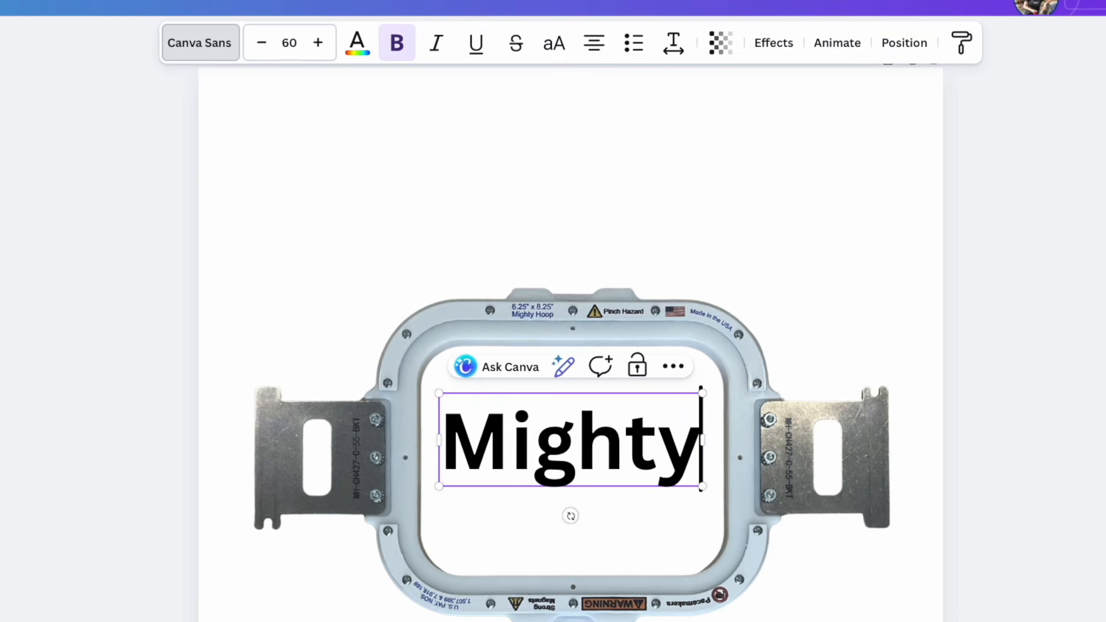
pyautogui.write(' Hoop')
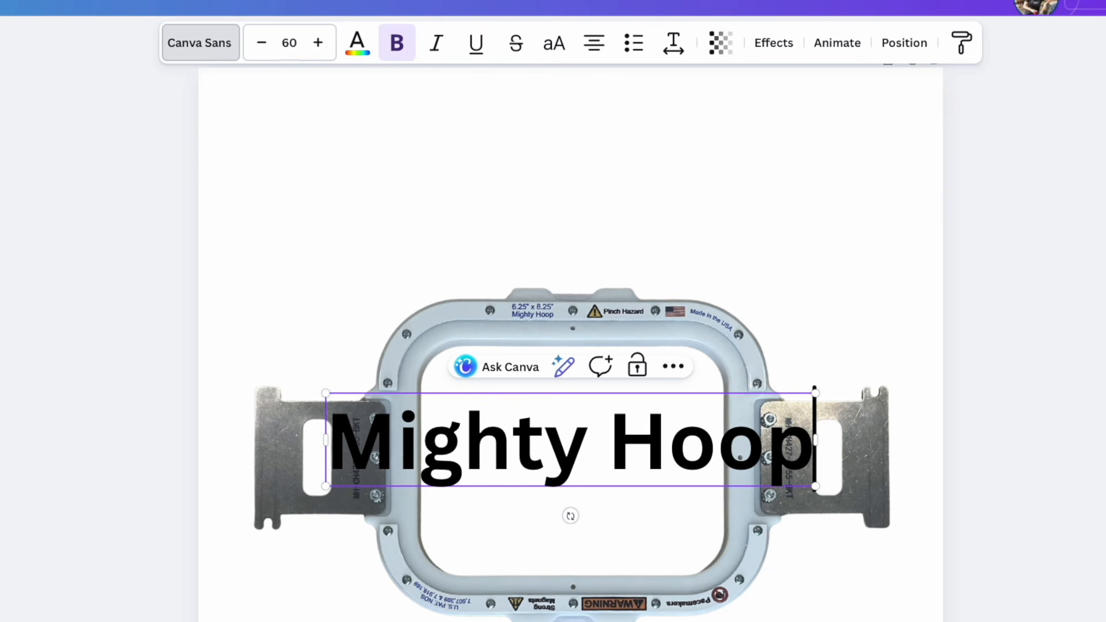
pyautogui.click(818, 621)
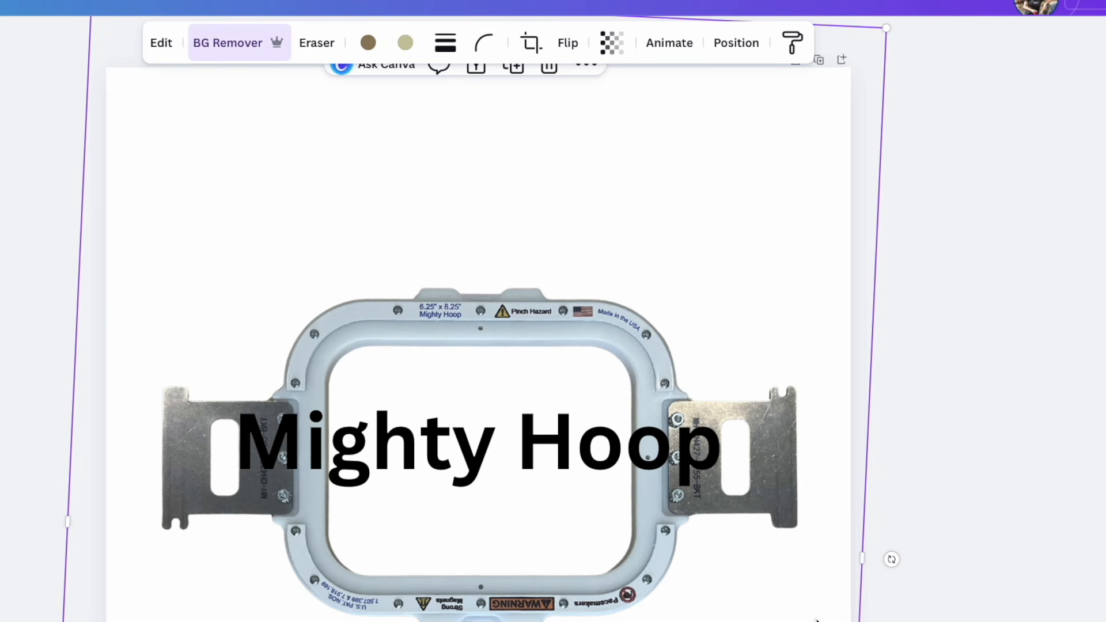
pyautogui.click(1008, 457)
# - Move the "Mighty Hoop" heading to the top of the page above the hoop and reduce its font size to 46
pyautogui.moveTo(429, 464); pyautogui.dragTo(425, 156)
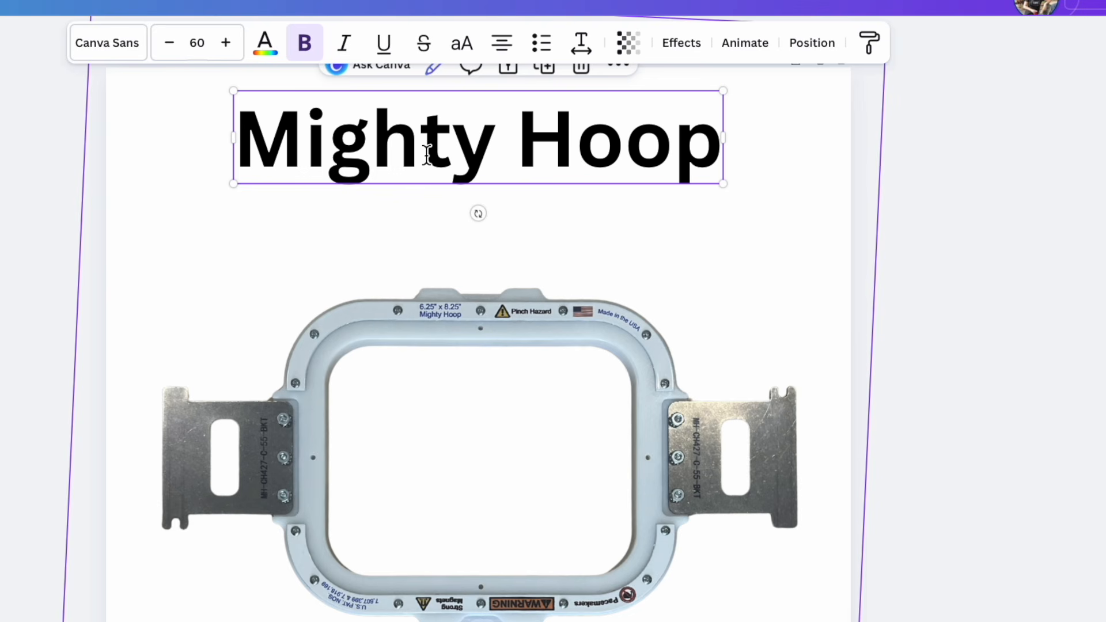
pyautogui.click(170, 40)
pyautogui.click(170, 40)
pyautogui.click(171, 40)
pyautogui.click(171, 41)
pyautogui.click(170, 40)
pyautogui.click(171, 40)
pyautogui.click(171, 40)
pyautogui.click(170, 41)
pyautogui.click(171, 40)
pyautogui.click(171, 41)
pyautogui.click(171, 41)
pyautogui.click(171, 40)
pyautogui.click(171, 40)
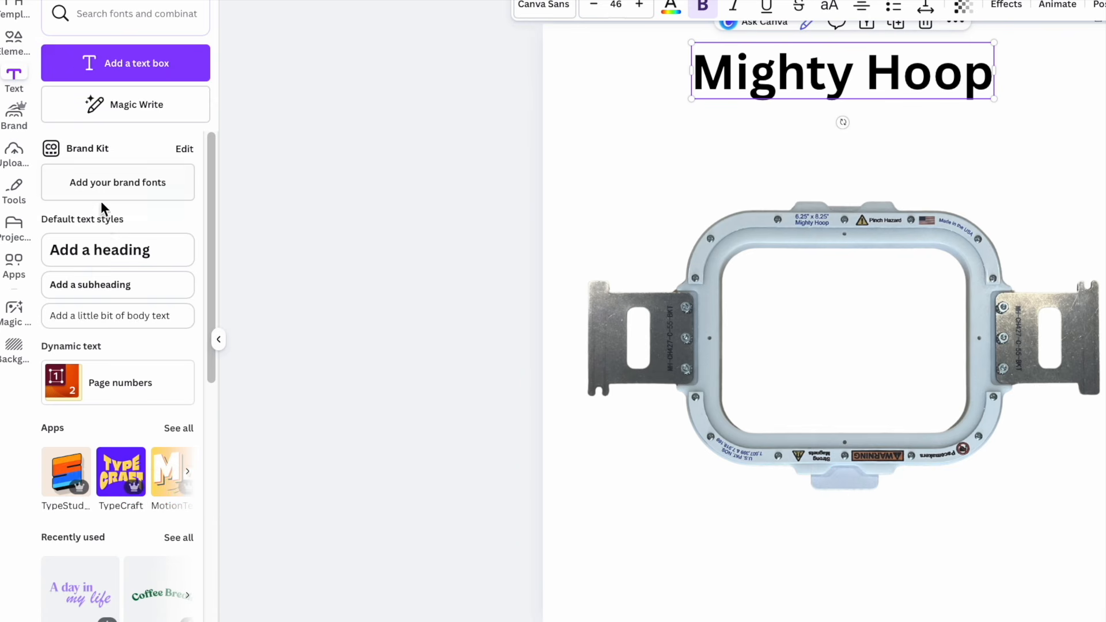
# - Add a heading with the text 6.25" x 8.25" to the page
pyautogui.click(115, 255)
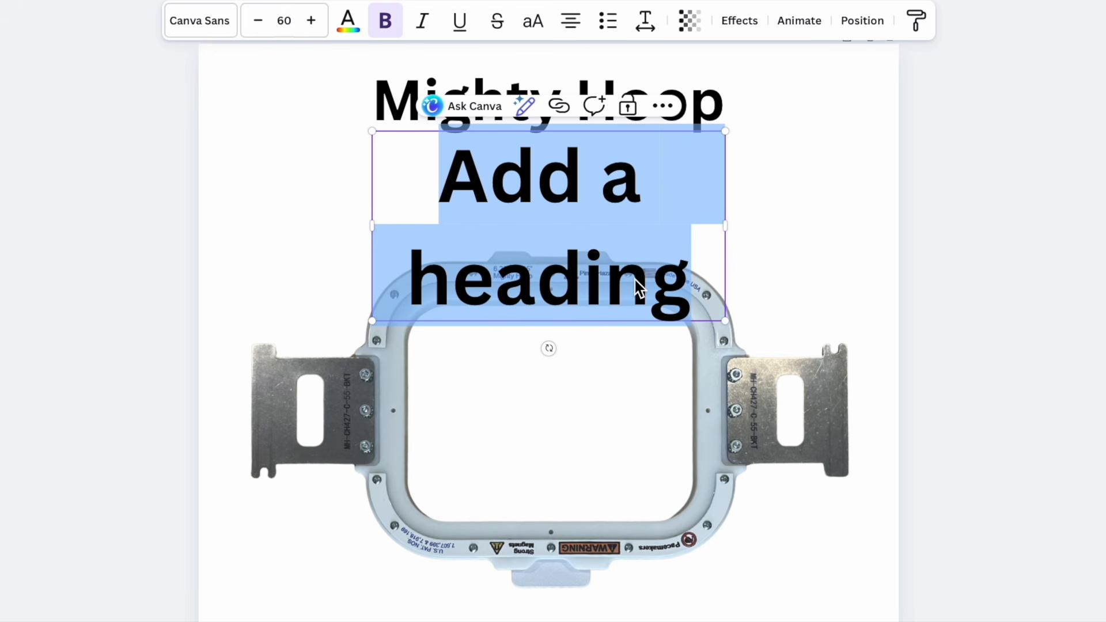
pyautogui.write('6.2')
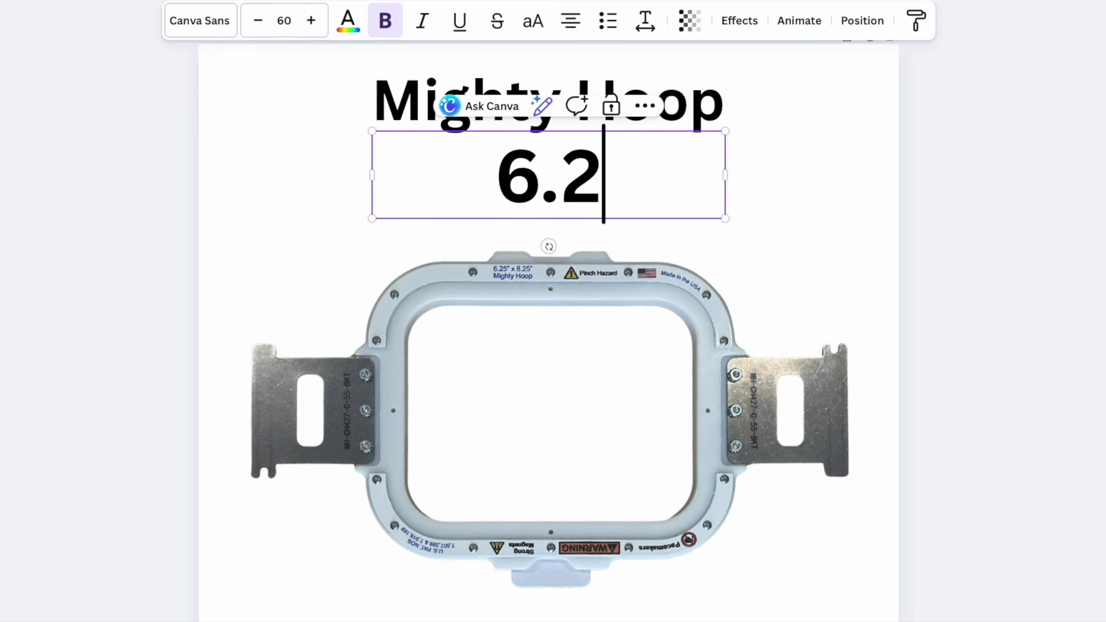
pyautogui.write('5" ')
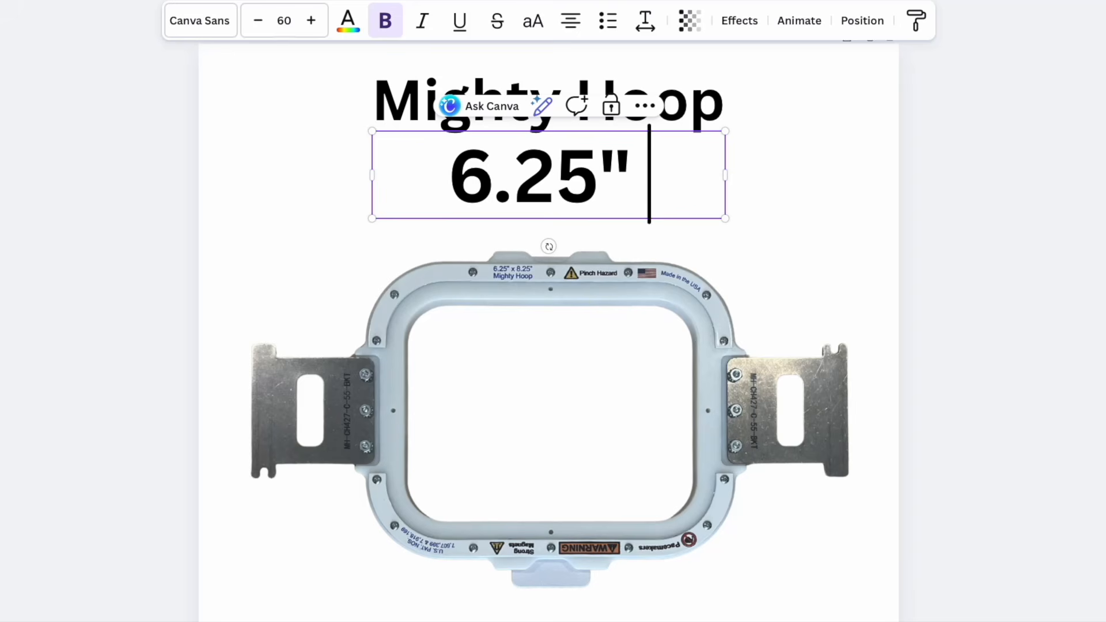
pyautogui.write('x ')
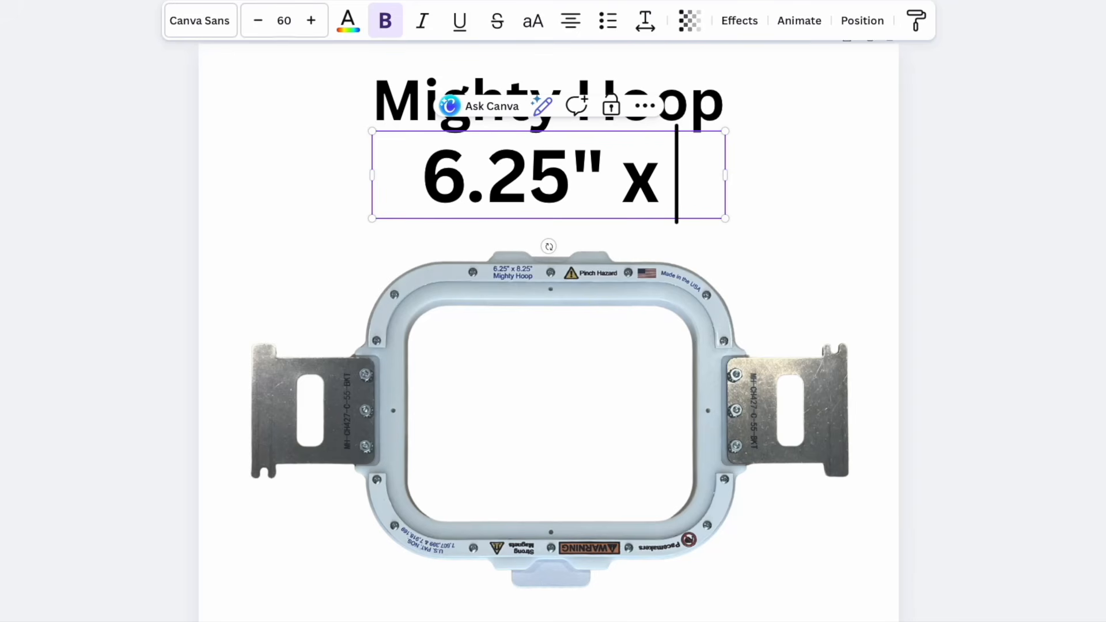
pyautogui.write('8.25')
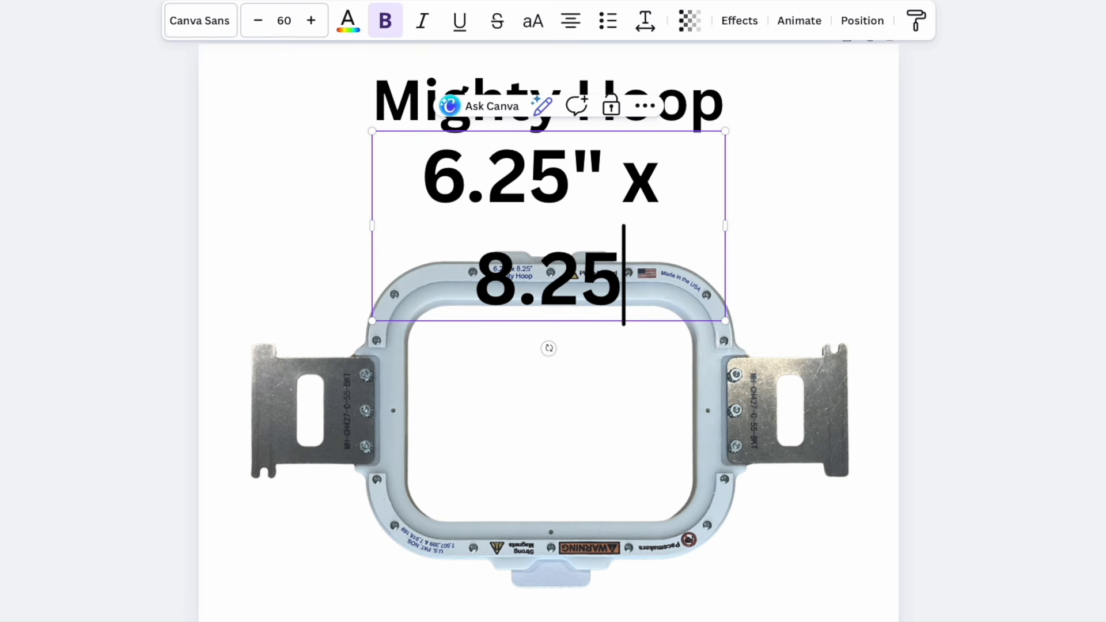
pyautogui.write('"')
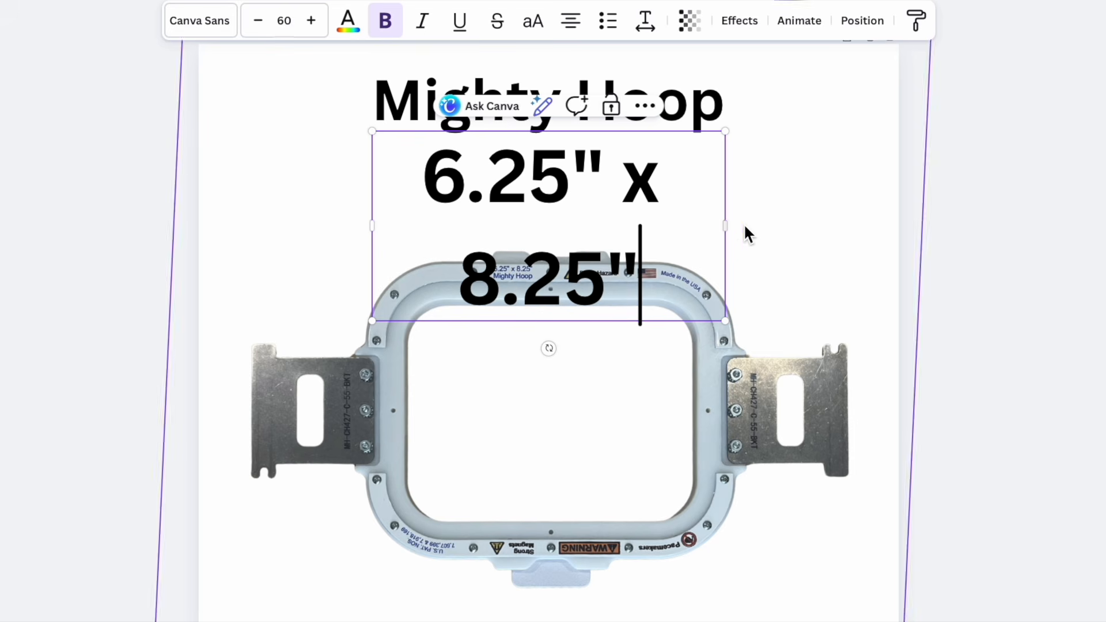
# - Widen the size heading's text box so it fits on one line and place it just below the "Mighty Hoop" heading
pyautogui.moveTo(725, 226); pyautogui.dragTo(828, 229)
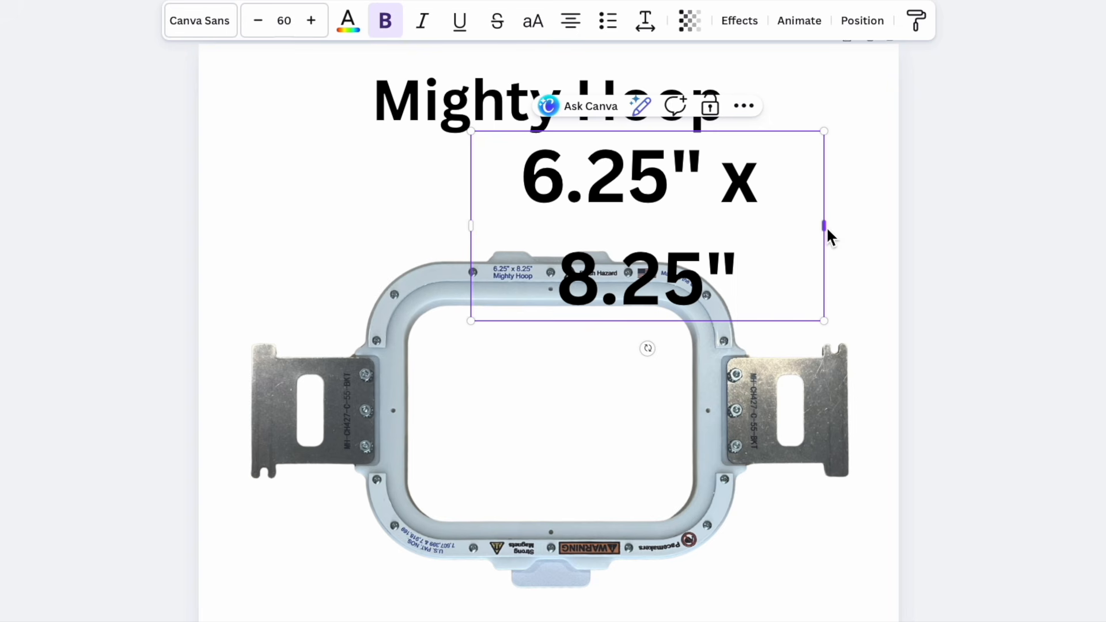
pyautogui.moveTo(827, 227); pyautogui.dragTo(969, 230)
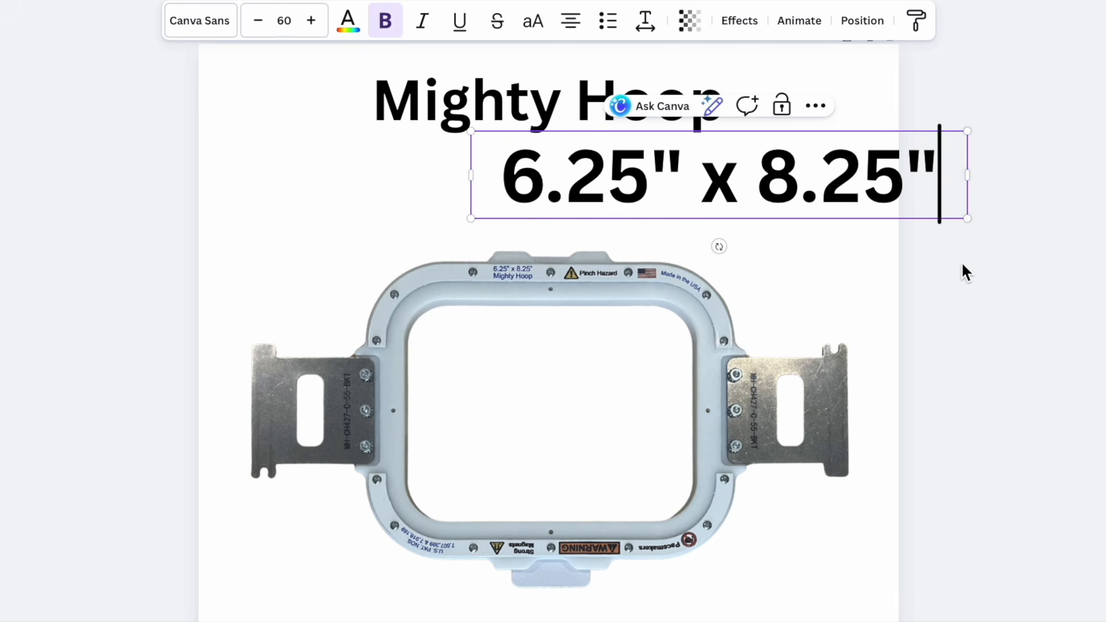
pyautogui.press('BackSpace')
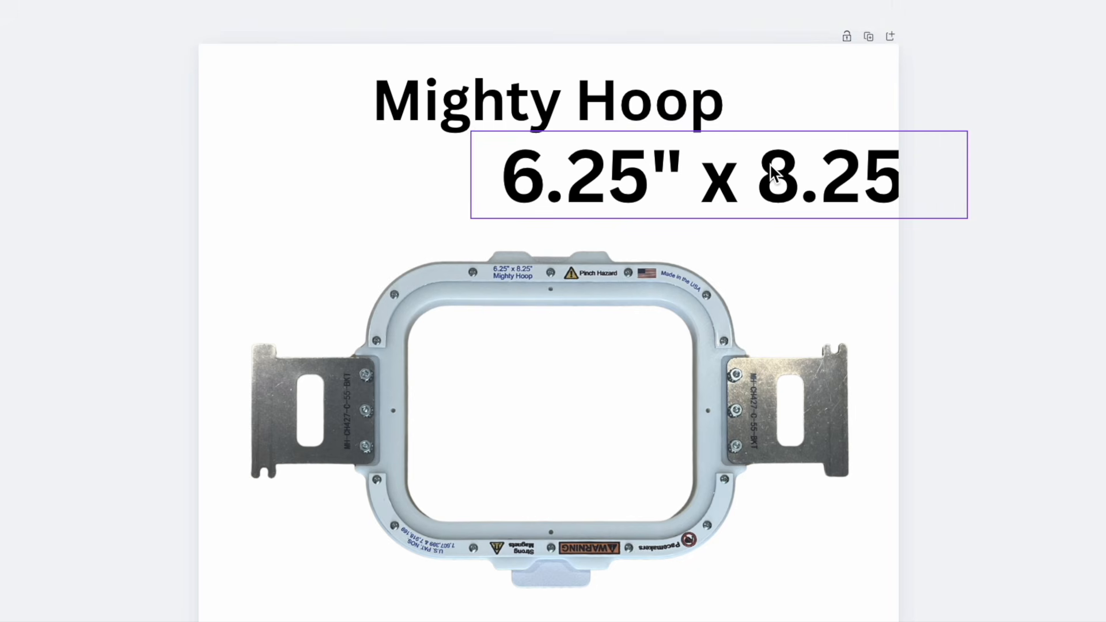
pyautogui.moveTo(772, 172); pyautogui.dragTo(612, 156)
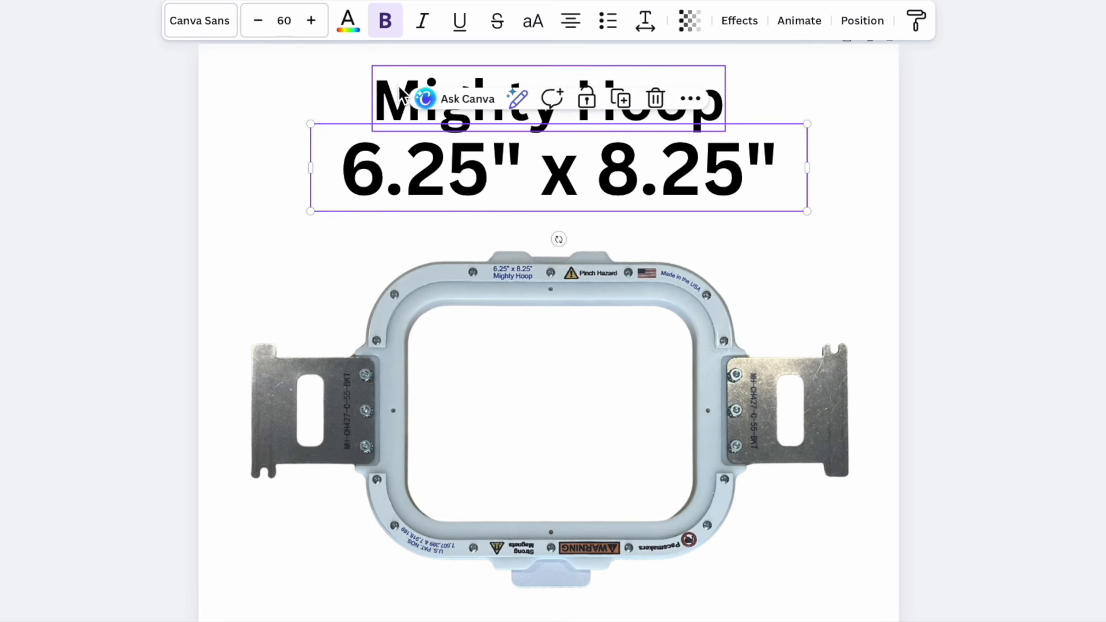
# - Reduce the font size of the "Mighty Hoop" heading and move the size heading up, centered directly beneath it
pyautogui.click(394, 98)
pyautogui.click(258, 23)
pyautogui.click(257, 23)
pyautogui.click(258, 22)
pyautogui.click(258, 22)
pyautogui.click(258, 23)
pyautogui.moveTo(644, 183); pyautogui.dragTo(633, 154)
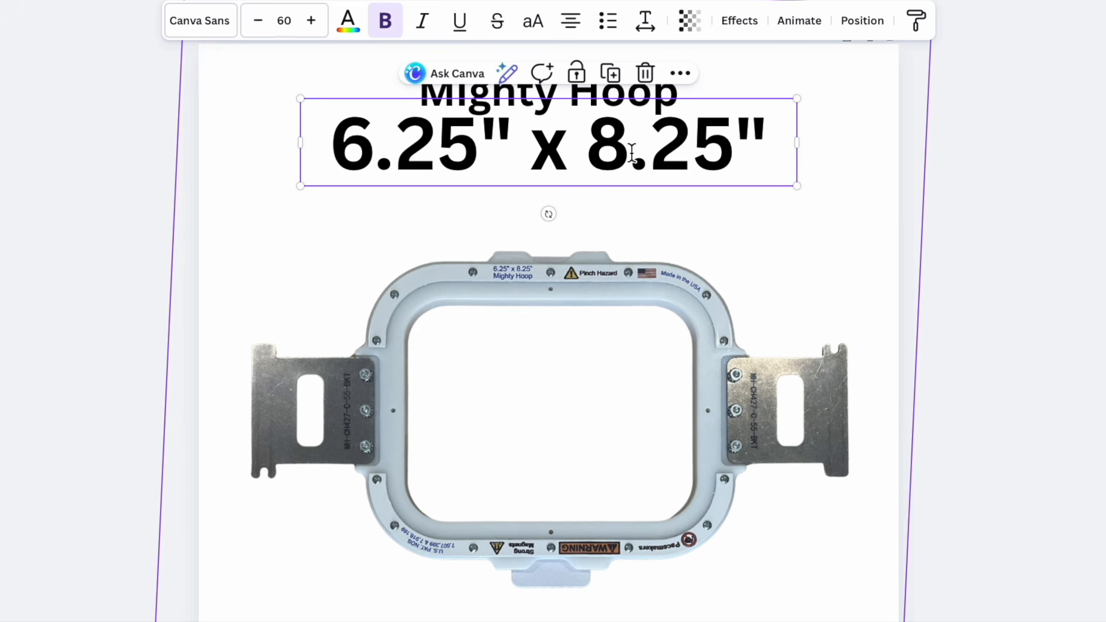
# - Swap the dimensions in the size heading so that it reads 8.25" x 6.25"
pyautogui.doubleClick(584, 144)
pyautogui.press('Left')
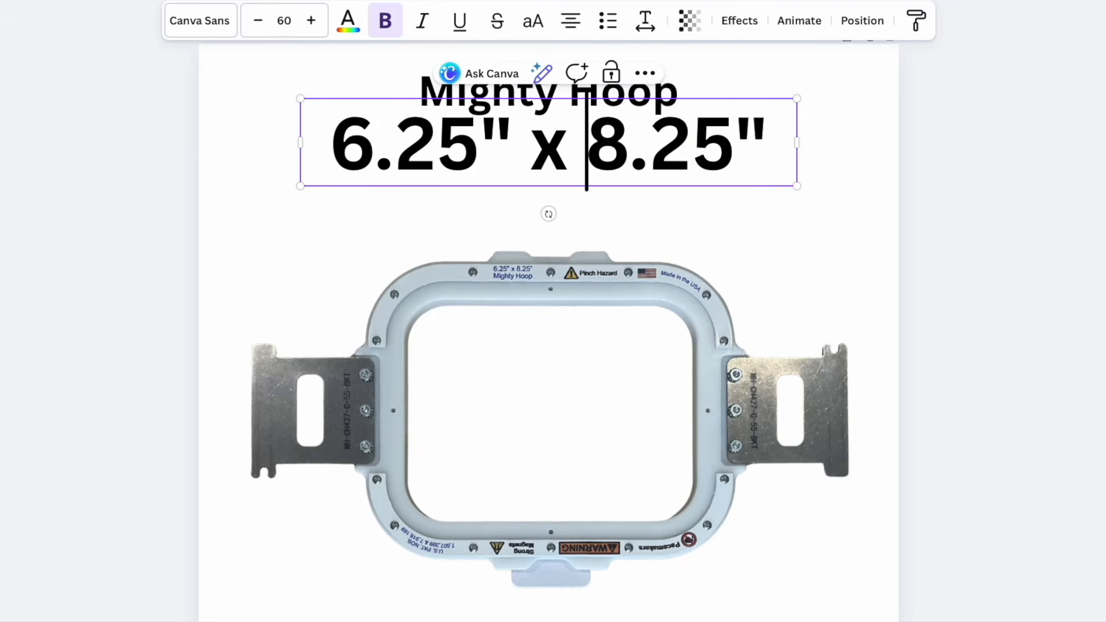
pyautogui.press('BackSpace')
pyautogui.press('BackSpace')
pyautogui.press('BackSpace')
pyautogui.press('BackSpace')
pyautogui.press('BackSpace')
pyautogui.press('BackSpace')
pyautogui.press('BackSpace')
pyautogui.press('BackSpace')
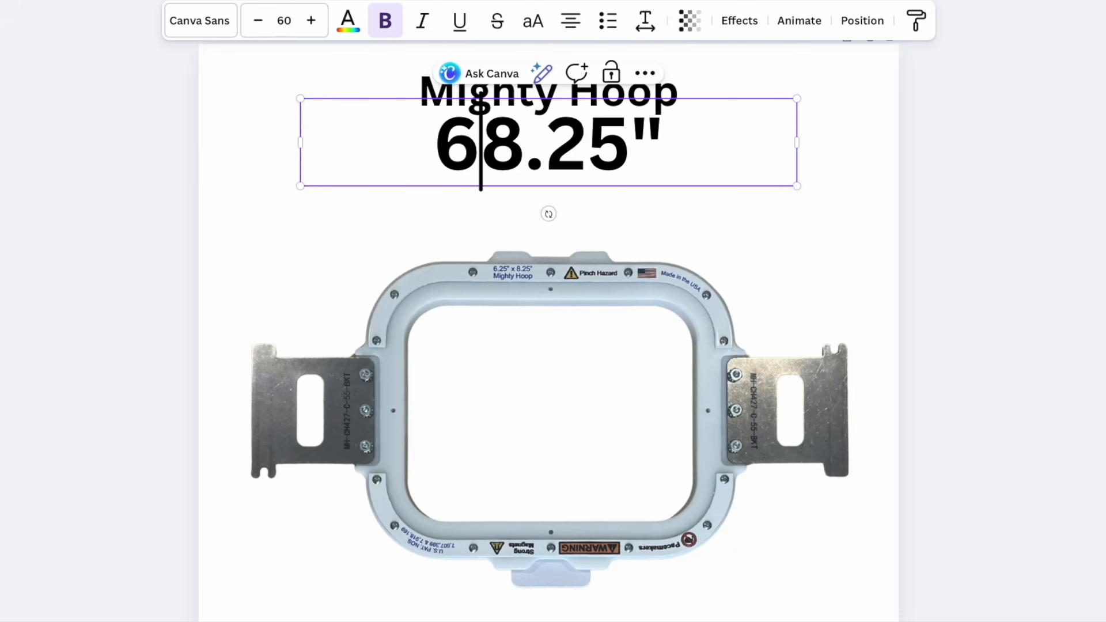
pyautogui.click(697, 141)
pyautogui.write('x 6.25"')
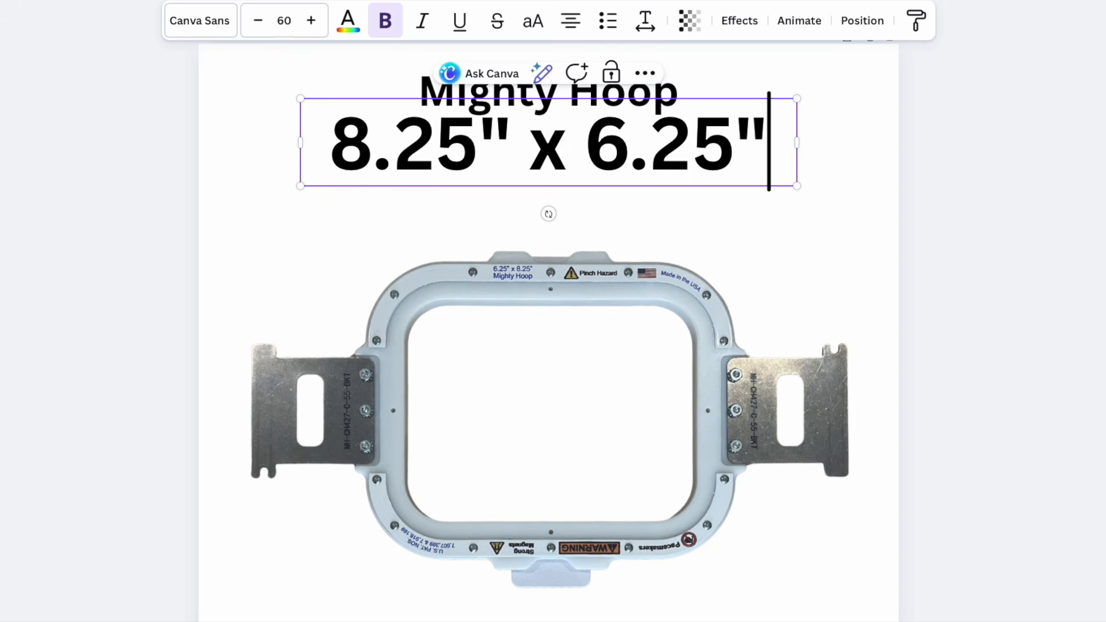
pyautogui.click(778, 237)
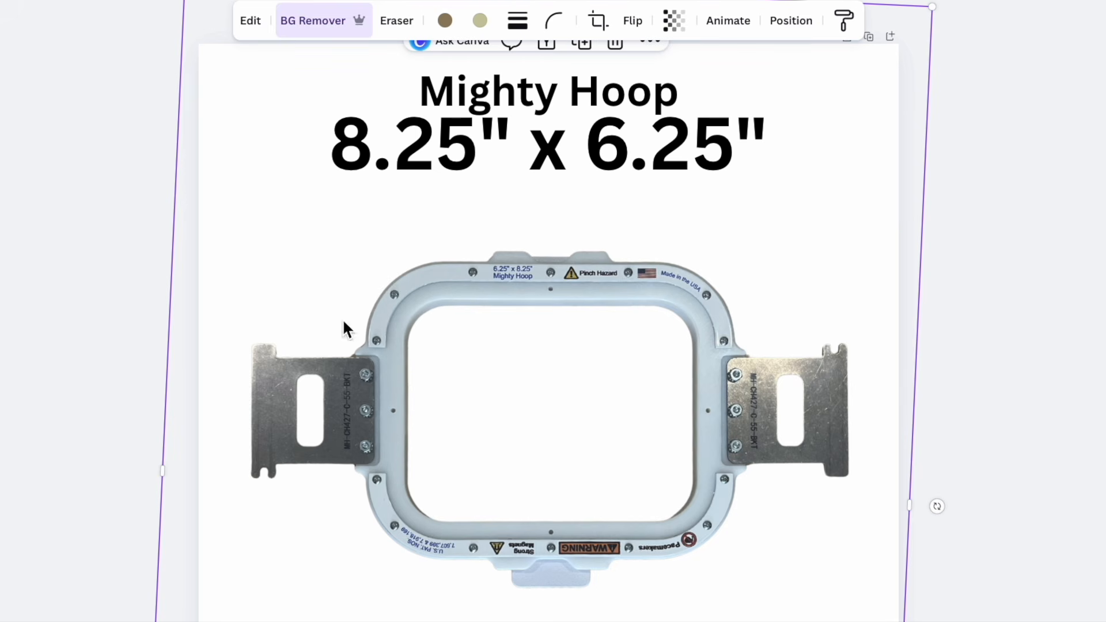
# - Add another heading with the text "Limit to 184mm x 133mm"
pyautogui.click(15, 413)
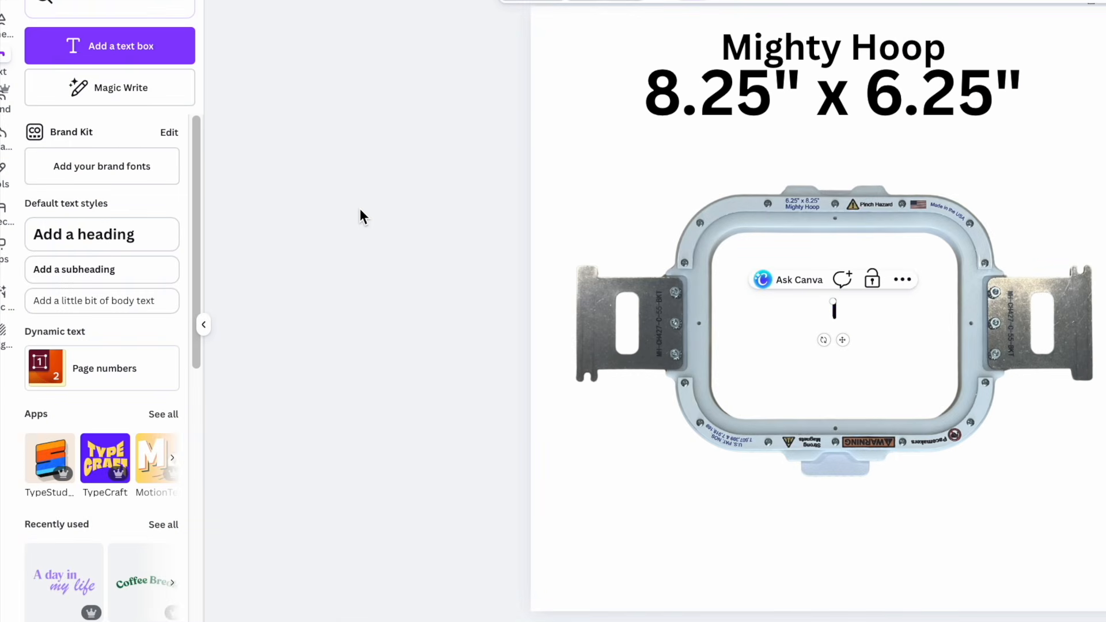
pyautogui.click(109, 230)
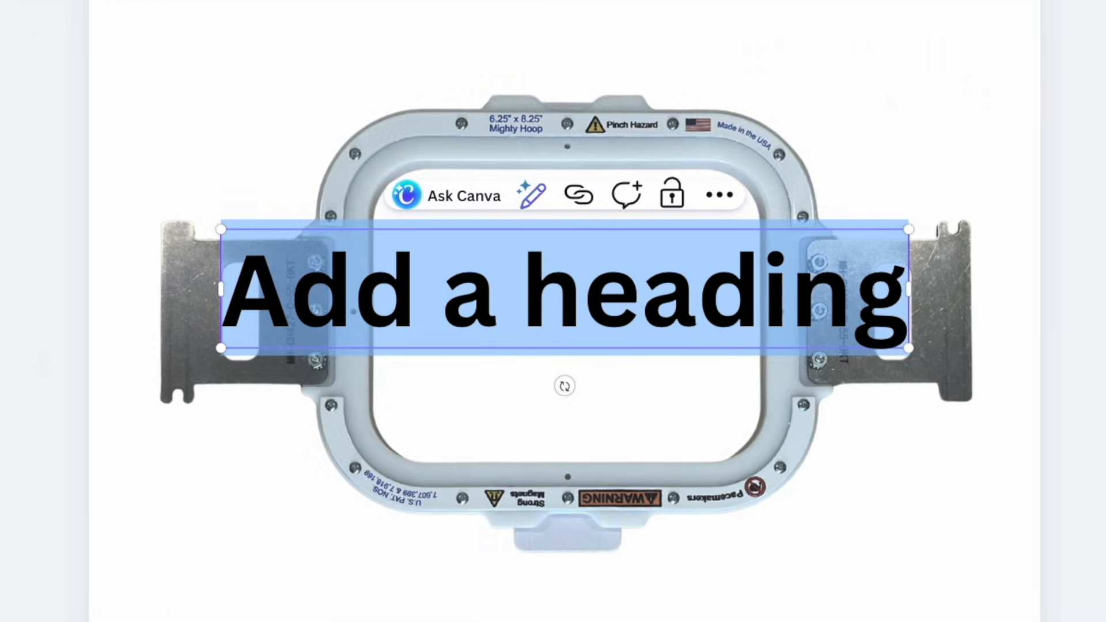
pyautogui.write('Limit')
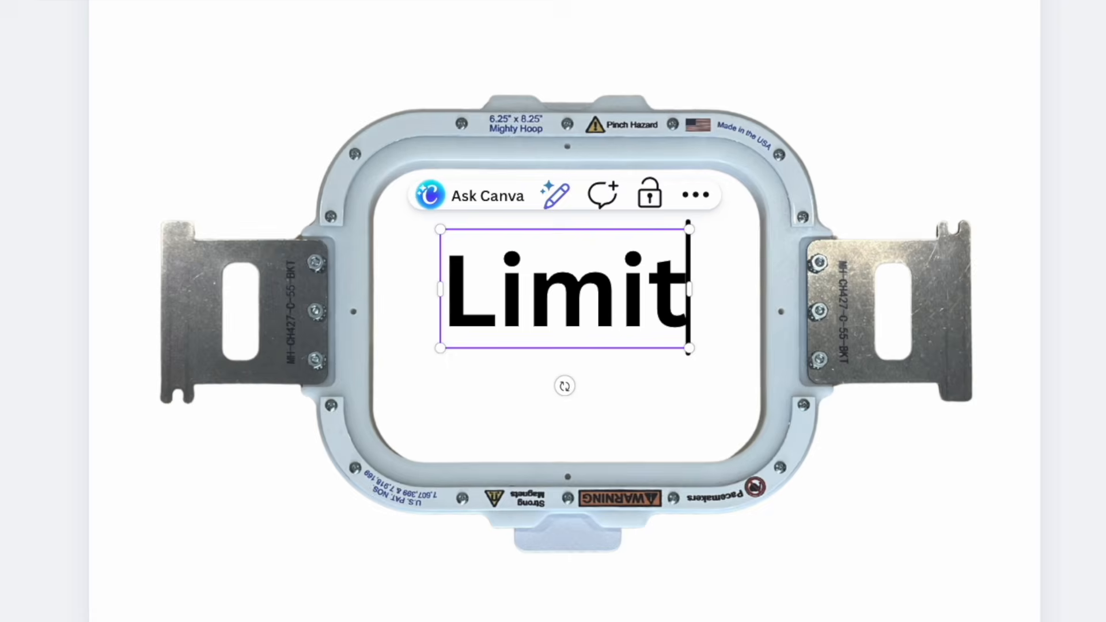
pyautogui.write(' to 1')
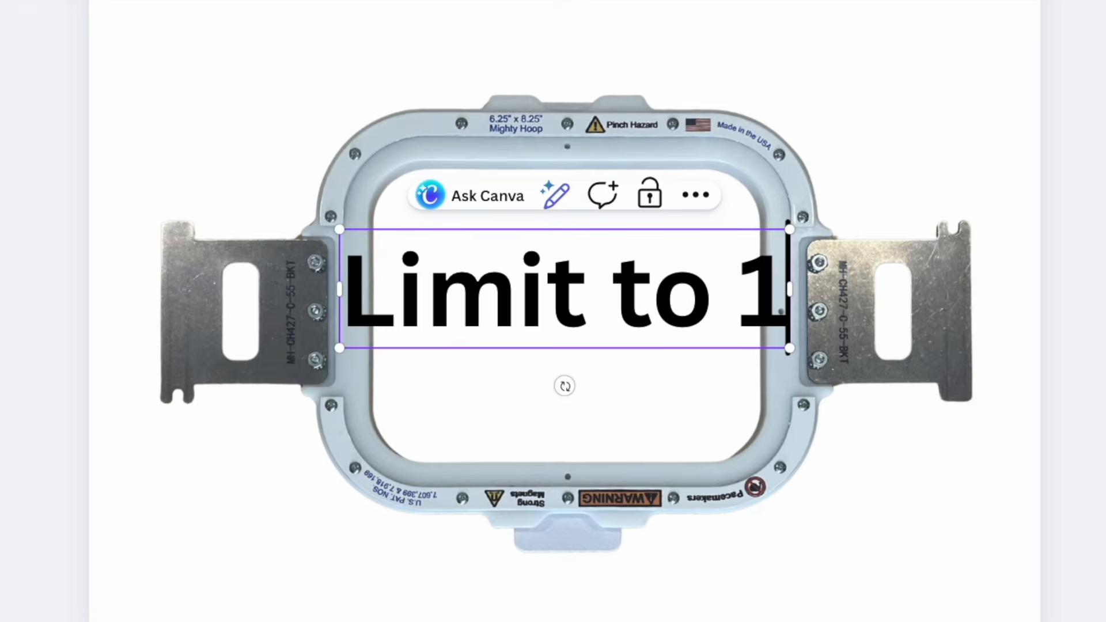
pyautogui.write('84')
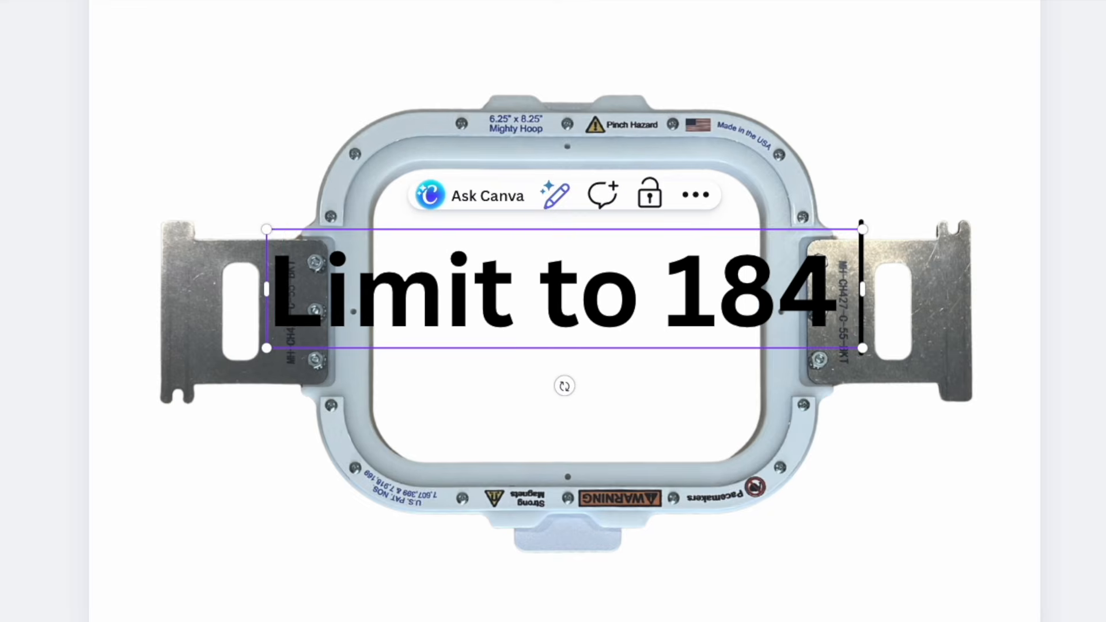
pyautogui.write(' x 133')
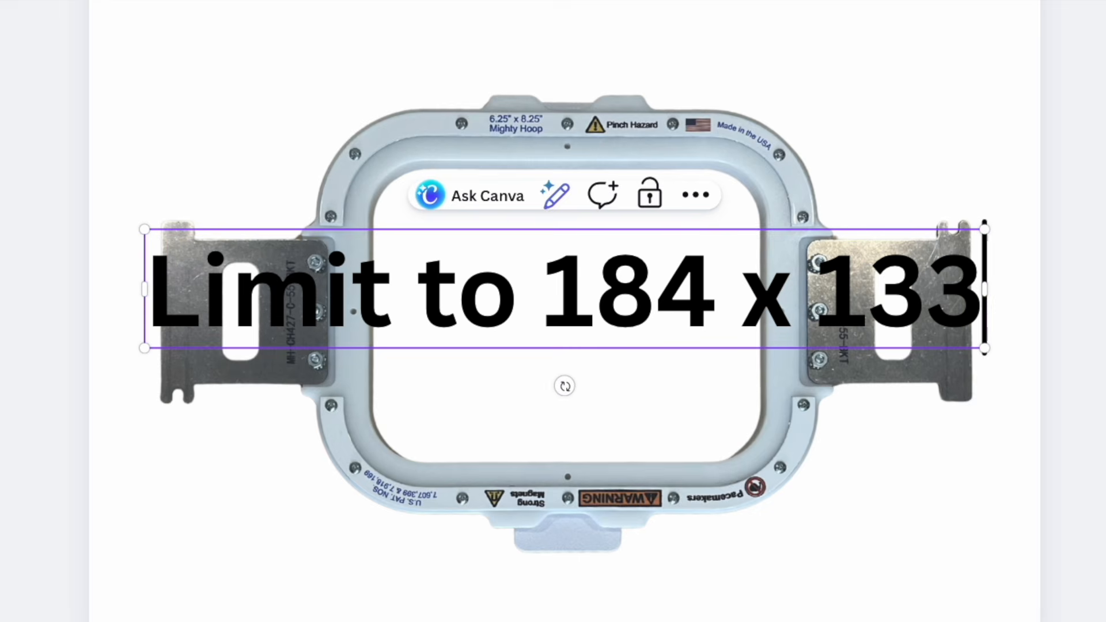
pyautogui.write('mm')
pyautogui.press('Left')
pyautogui.press('Left')
pyautogui.press('Left')
pyautogui.press('Left')
pyautogui.press('Left')
pyautogui.press('Left')
pyautogui.press('Left')
pyautogui.press('Left')
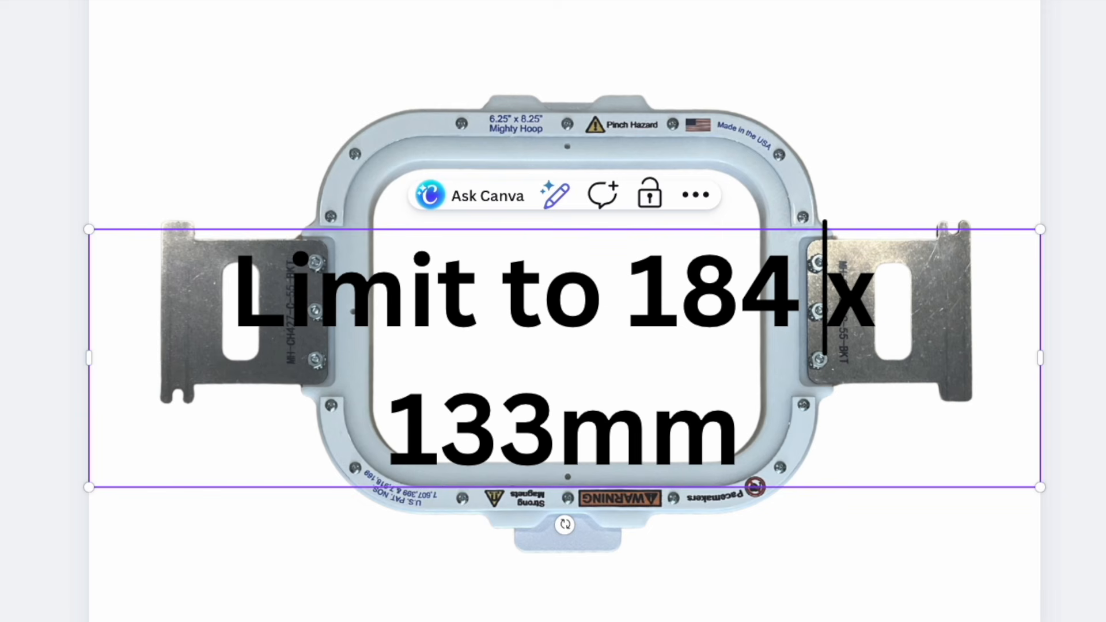
pyautogui.write('mm')
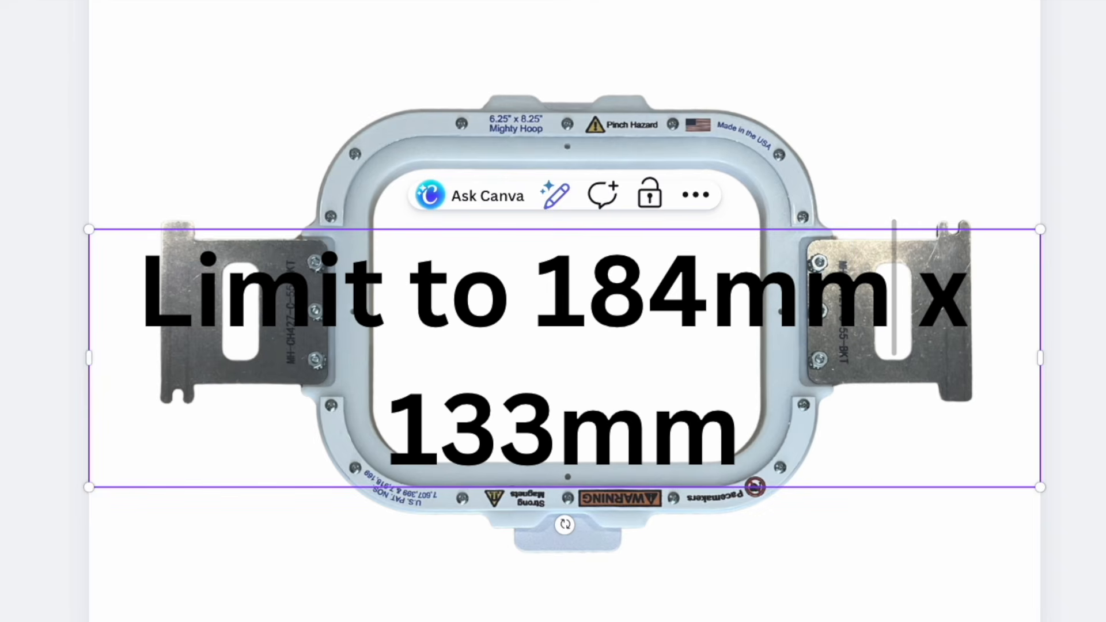
pyautogui.click(281, 127)
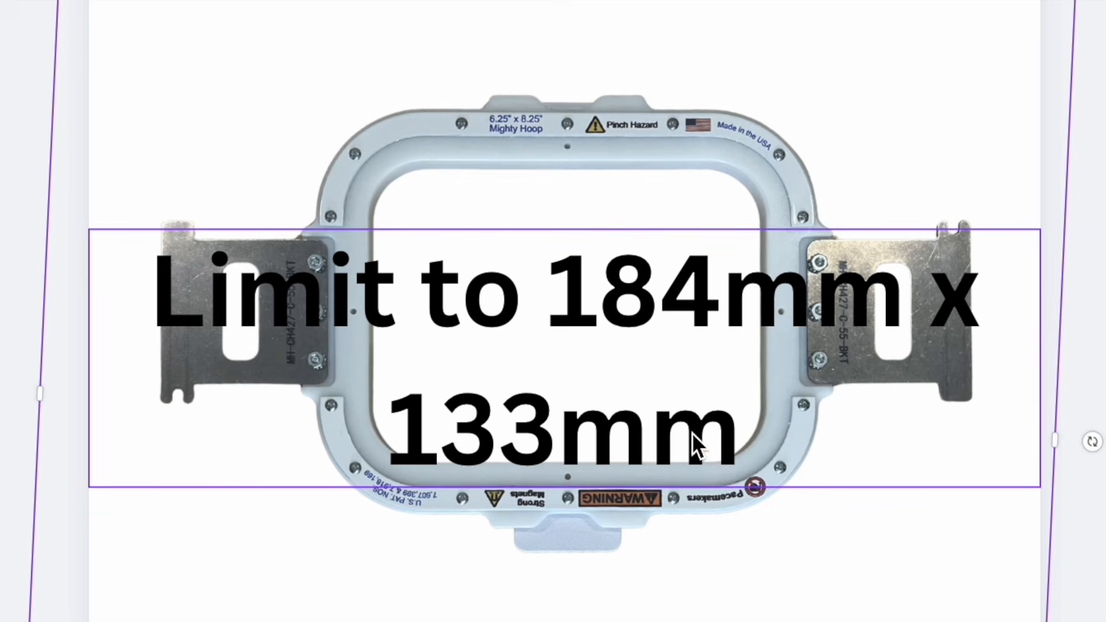
# - Reduce the "Limit to 184mm x 133mm" text to font size 37 and place it between the size heading and the hoop
pyautogui.click(707, 447)
pyautogui.hotkey('ctrl', 'shift', ',')
pyautogui.hotkey('ctrl', 'shift', ',')
pyautogui.hotkey('ctrl', 'shift', ',')
pyautogui.hotkey('ctrl', 'shift', ',')
pyautogui.hotkey('ctrl', 'shift', ',')
pyautogui.hotkey('ctrl', 'shift', ',')
pyautogui.hotkey('ctrl', 'shift', ',')
pyautogui.hotkey('ctrl', 'shift', ',')
pyautogui.hotkey('ctrl', 'shift', ',')
pyautogui.hotkey('ctrl', 'shift', ',')
pyautogui.hotkey('ctrl', 'shift', ',')
pyautogui.hotkey('ctrl', 'shift', ',')
pyautogui.hotkey('ctrl', 'shift', ',')
pyautogui.hotkey('ctrl', 'shift', ',')
pyautogui.hotkey('ctrl', 'shift', ',')
pyautogui.hotkey('ctrl', 'shift', ',')
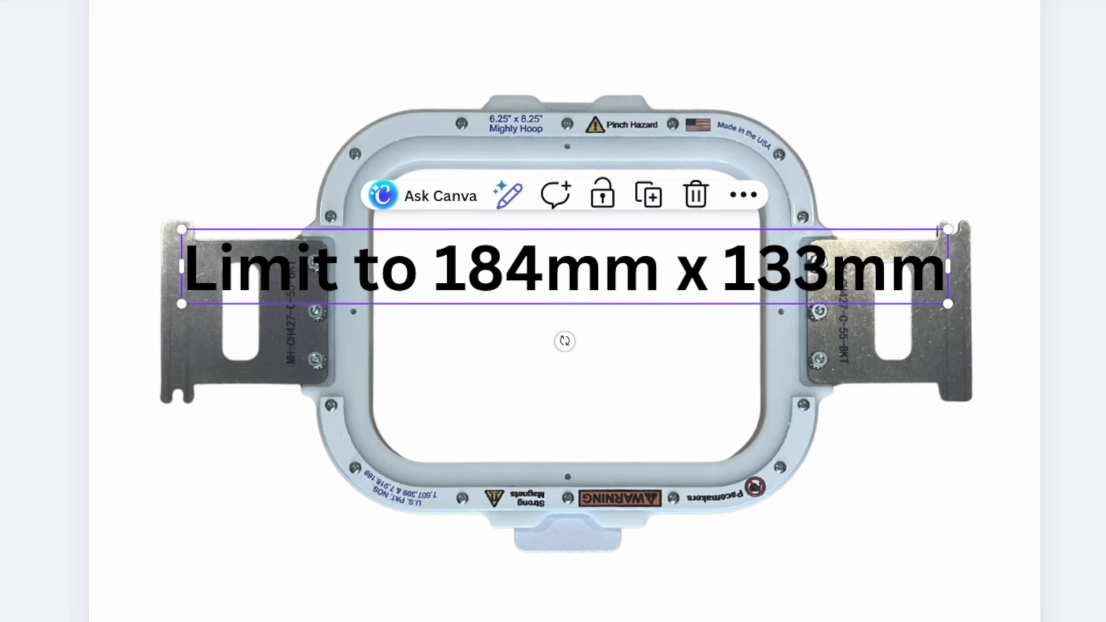
pyautogui.moveTo(602, 360); pyautogui.dragTo(597, 179)
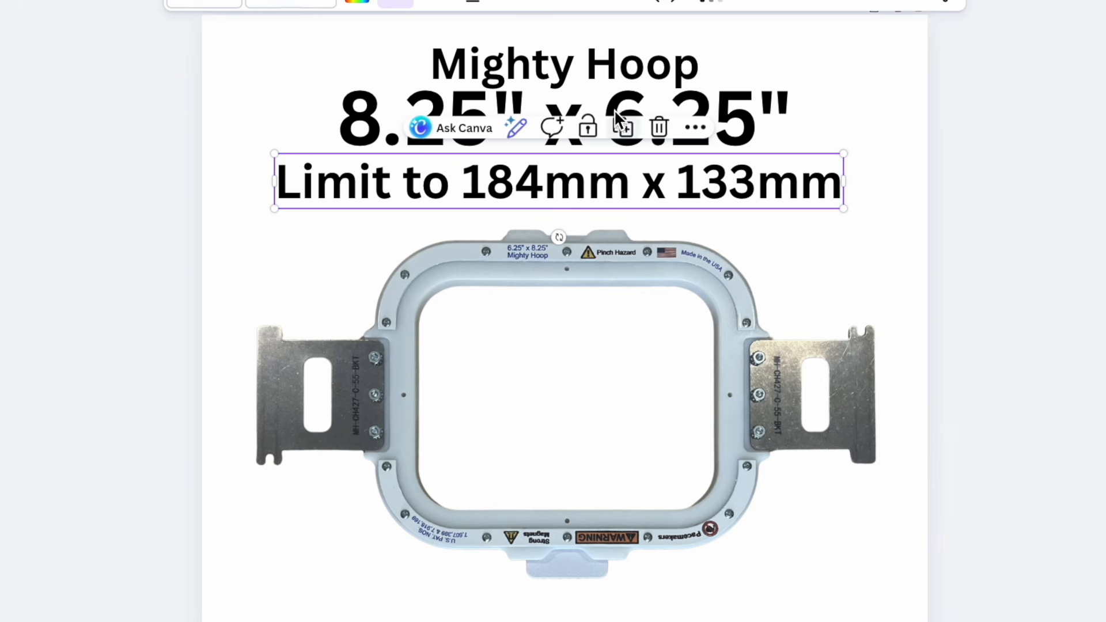
# - Reduce the font size of the "Mighty Hoop" heading to 29
pyautogui.click(624, 61)
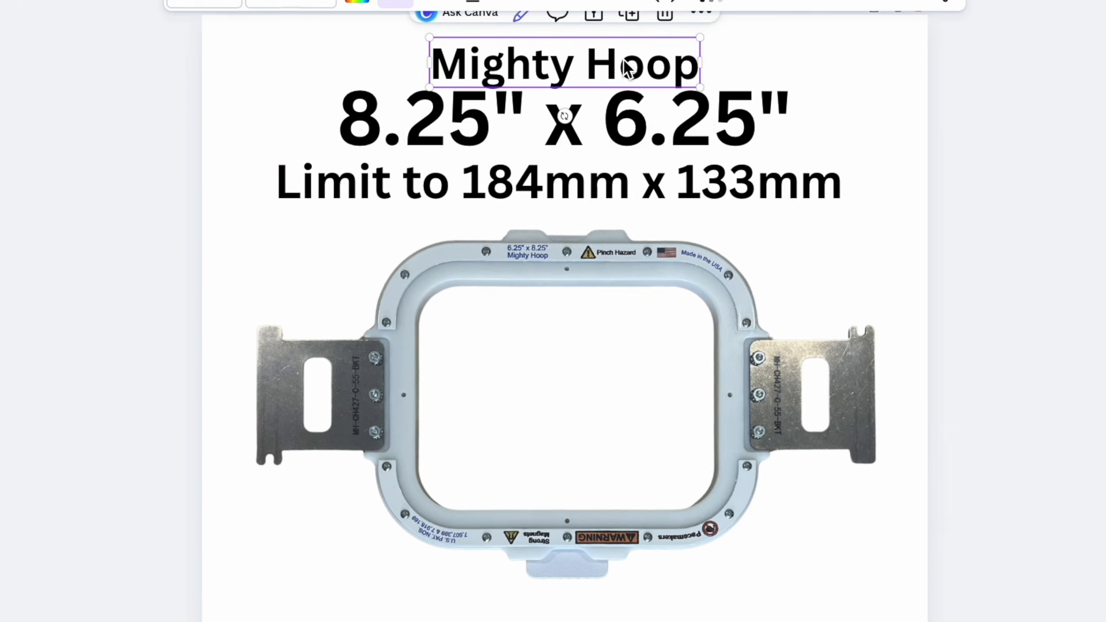
pyautogui.click(268, 1)
pyautogui.click(268, 2)
pyautogui.click(268, 2)
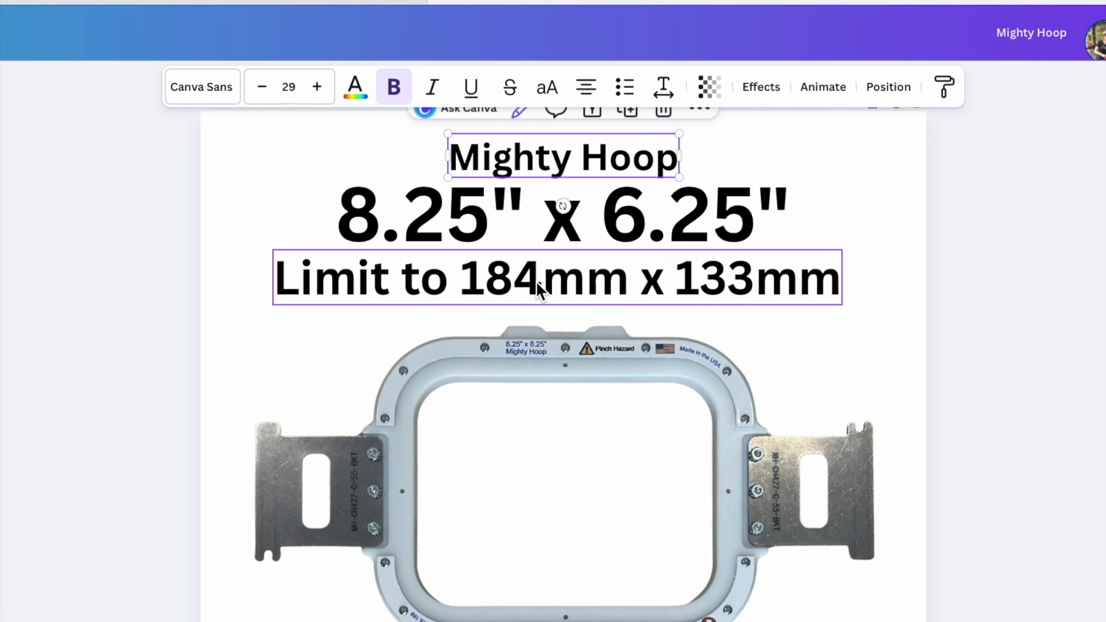
# - Increase the font size of the 8.25" x 6.25" heading to 67
pyautogui.click(608, 213)
pyautogui.click(316, 85)
pyautogui.click(316, 85)
pyautogui.click(317, 85)
pyautogui.click(316, 86)
pyautogui.click(316, 85)
pyautogui.click(318, 88)
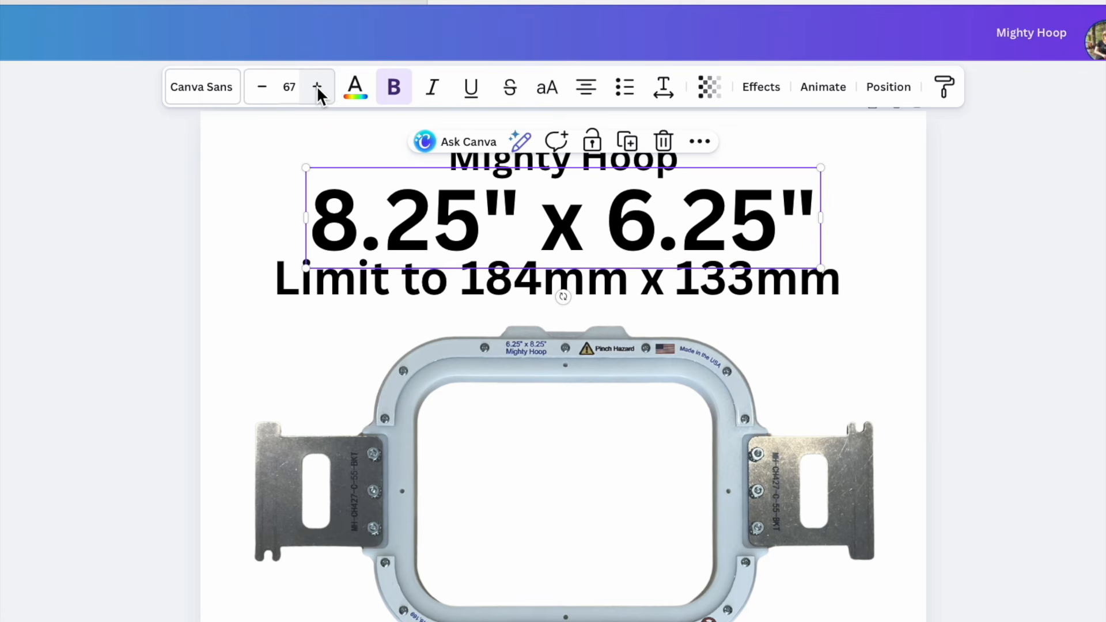
pyautogui.click(890, 401)
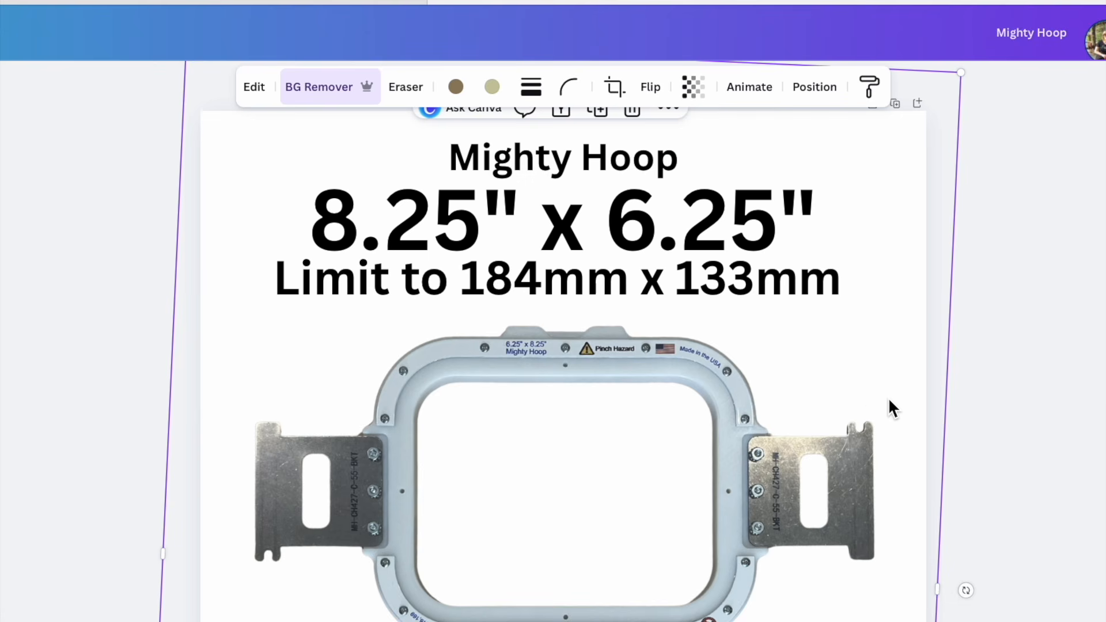
pyautogui.click(1069, 442)
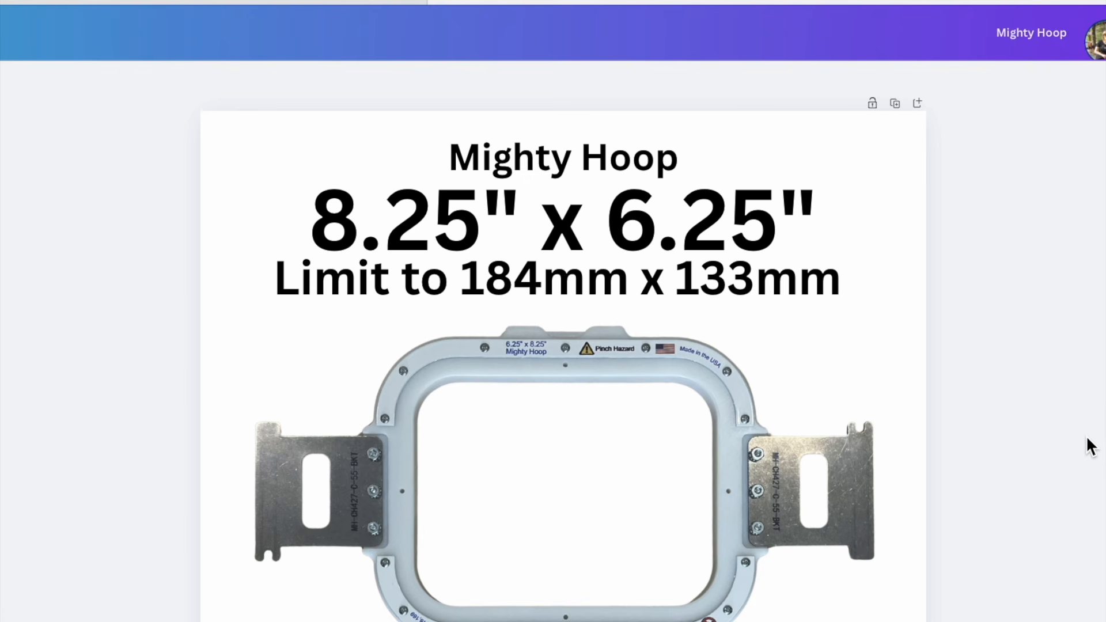
# - Nudge the "Limit to 184mm x 133mm" text slightly down, away from the size heading
pyautogui.click(617, 285)
pyautogui.press('Down')
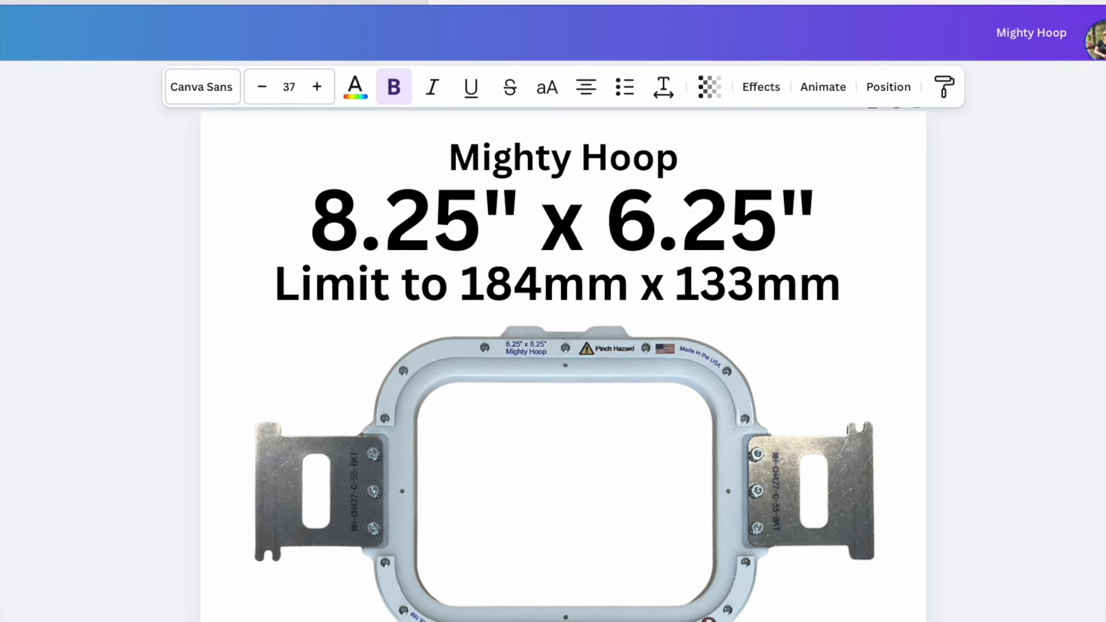
pyautogui.press('Down')
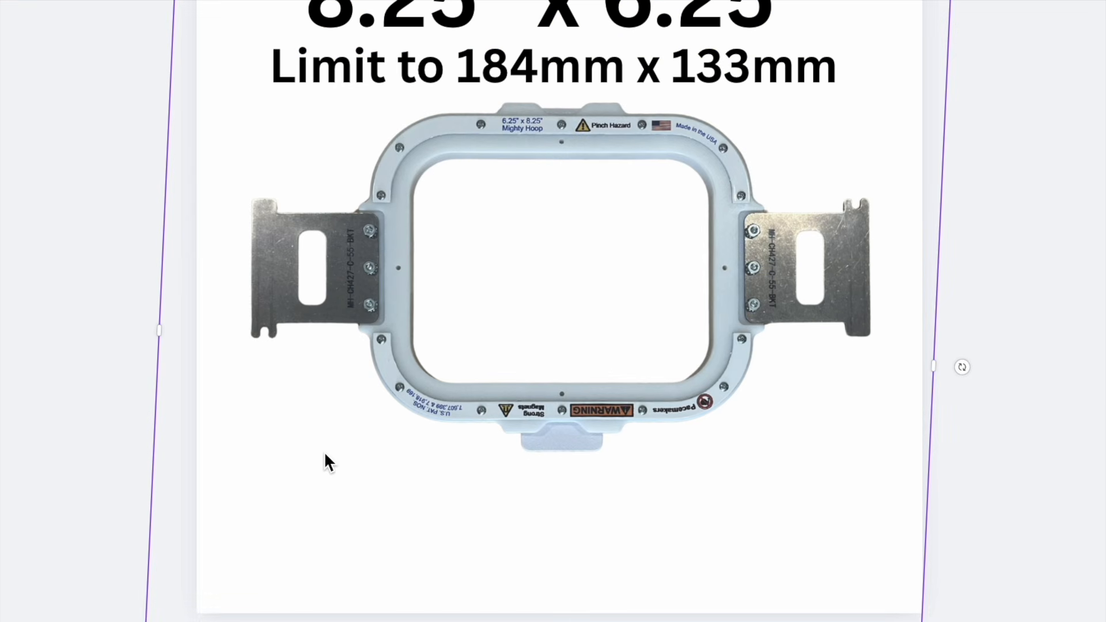
# - Add a heading to the page reading "General(184 x 133)"
pyautogui.press('t')
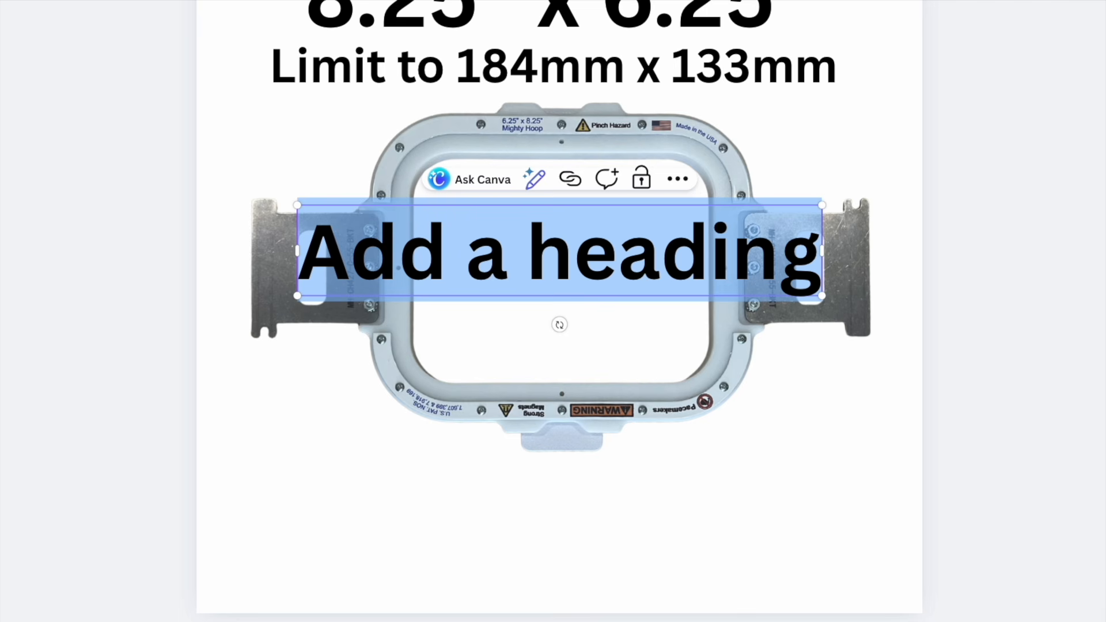
pyautogui.press('BackSpace')
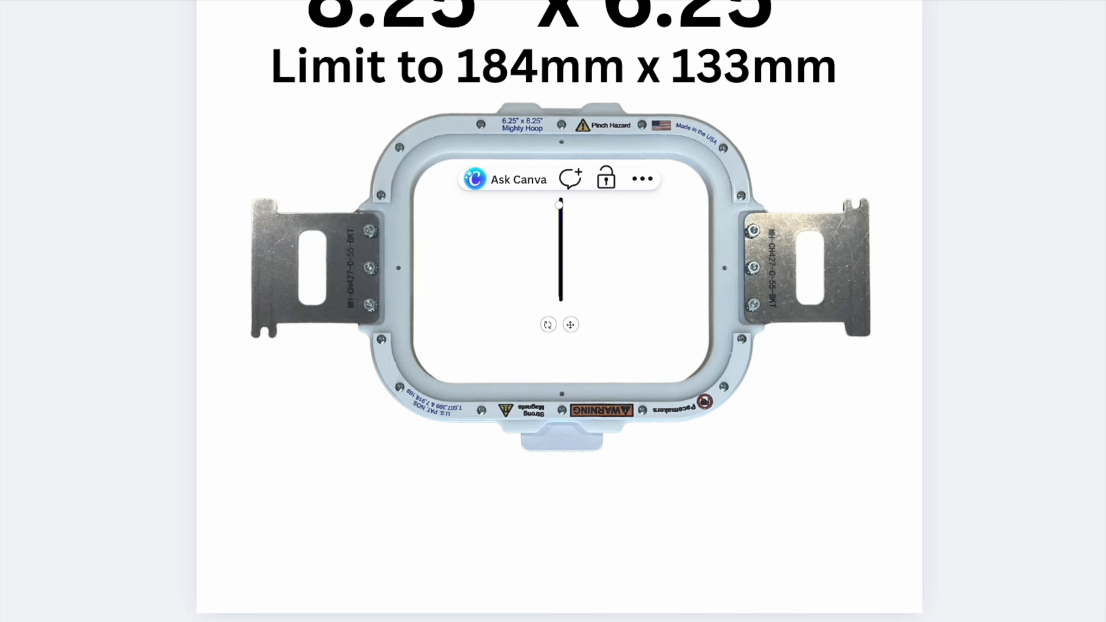
pyautogui.write('General(')
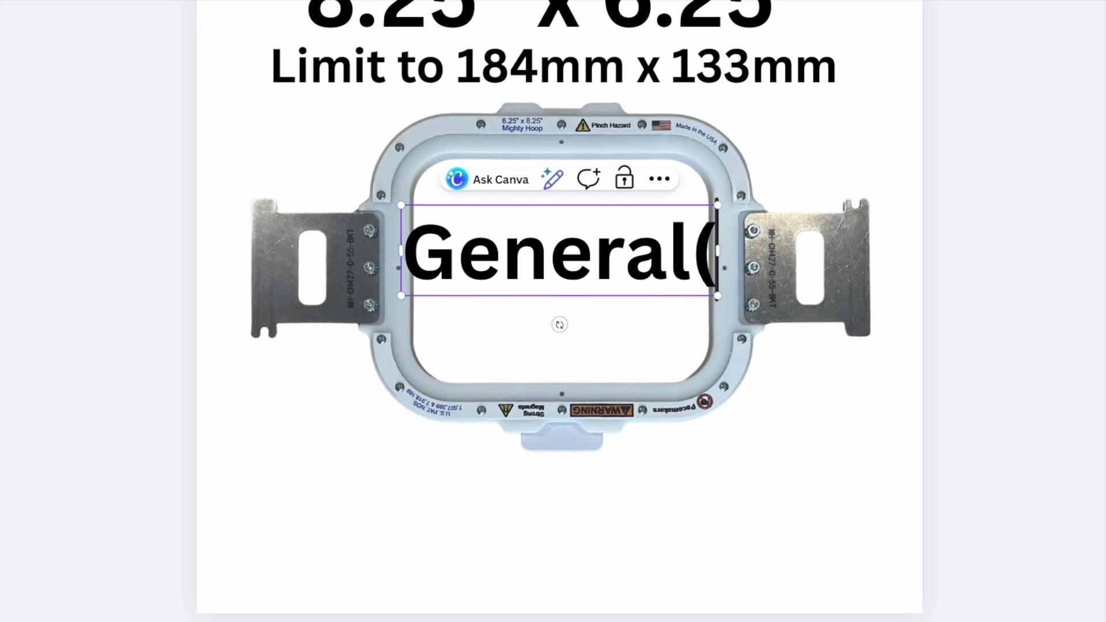
pyautogui.write('1')
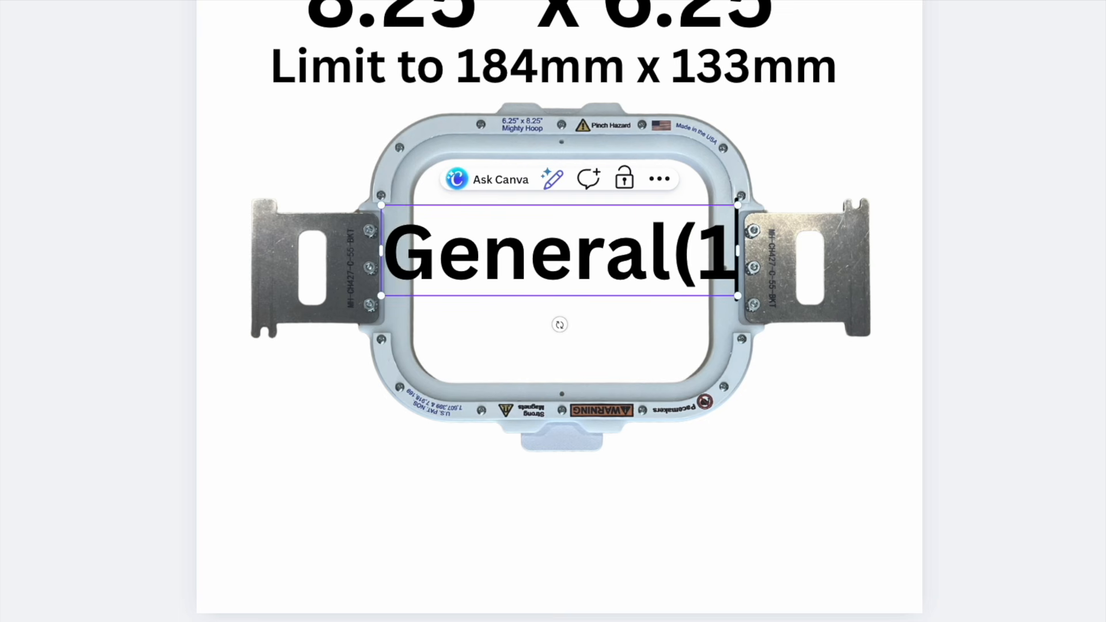
pyautogui.write('84 x 133')
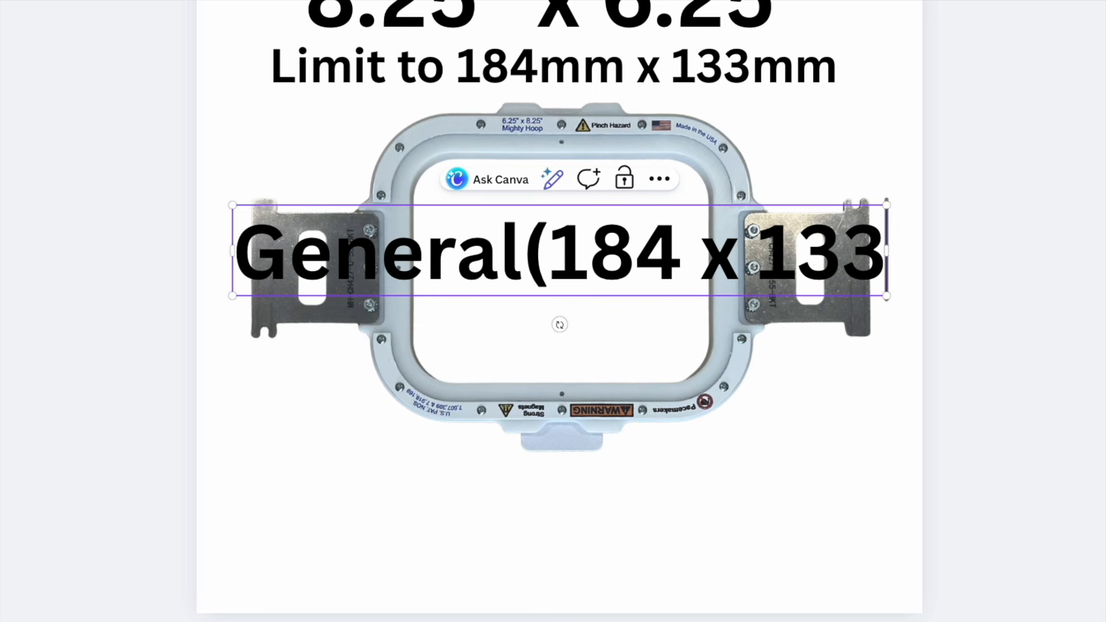
pyautogui.write(')')
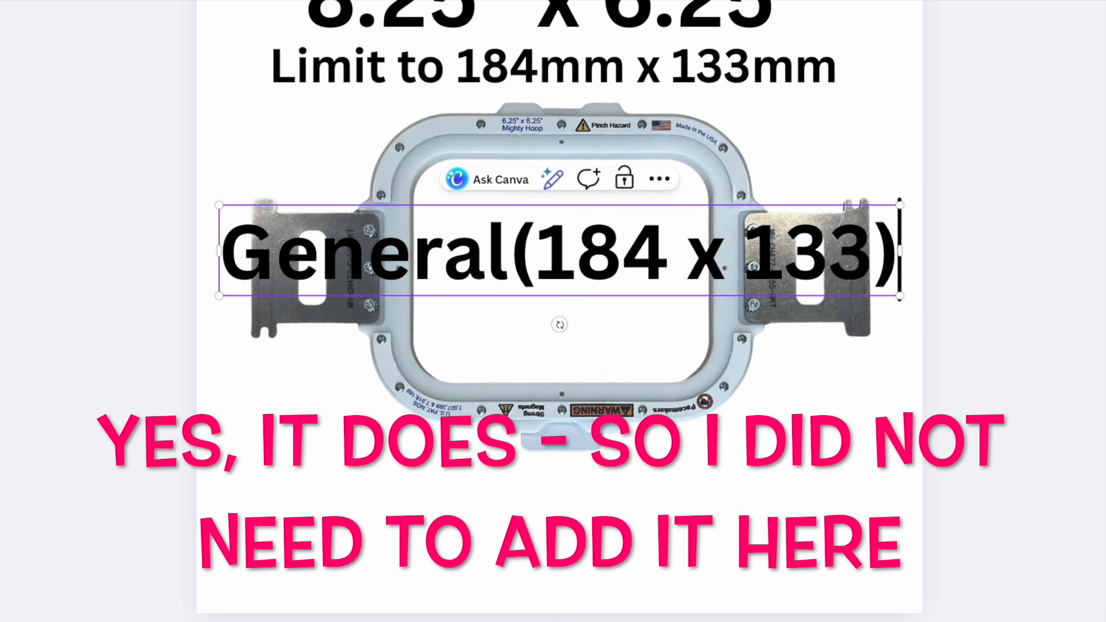
# - Reduce the font size of the "General(184 x 133)" heading by five increments and centre it below the hoop photo
pyautogui.hotkey('ctrl', 'shift', ',')
pyautogui.hotkey('ctrl', 'shift', ',')
pyautogui.hotkey('ctrl', 'shift', ',')
pyautogui.hotkey('ctrl', 'shift', ',')
pyautogui.hotkey('ctrl', 'shift', ',')
pyautogui.hotkey('ctrl', 'shift', ',')
pyautogui.hotkey('ctrl', 'shift', ',')
pyautogui.hotkey('ctrl', 'shift', ',')
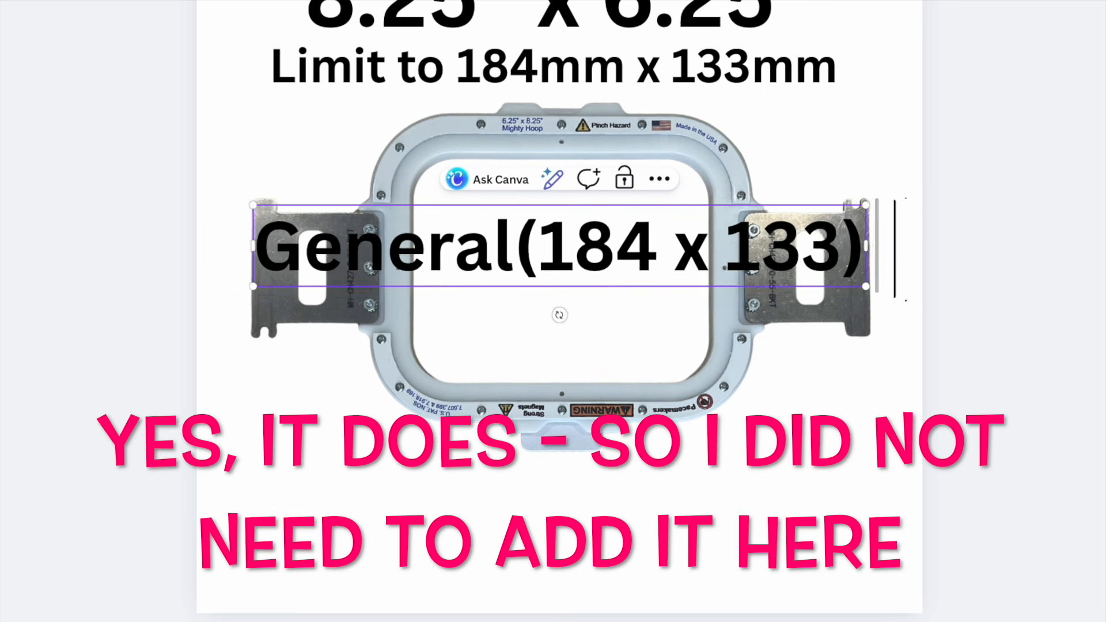
pyautogui.hotkey('ctrl', 'shift', ',')
pyautogui.hotkey('ctrl', 'shift', ',')
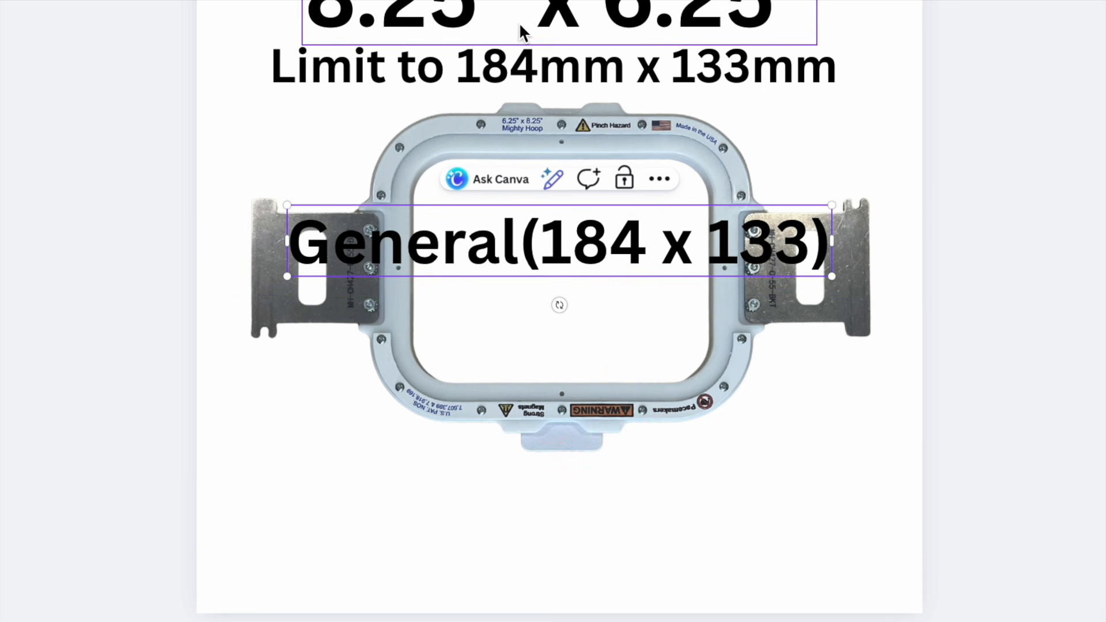
pyautogui.moveTo(570, 242); pyautogui.dragTo(519, 509)
pyautogui.click(518, 508)
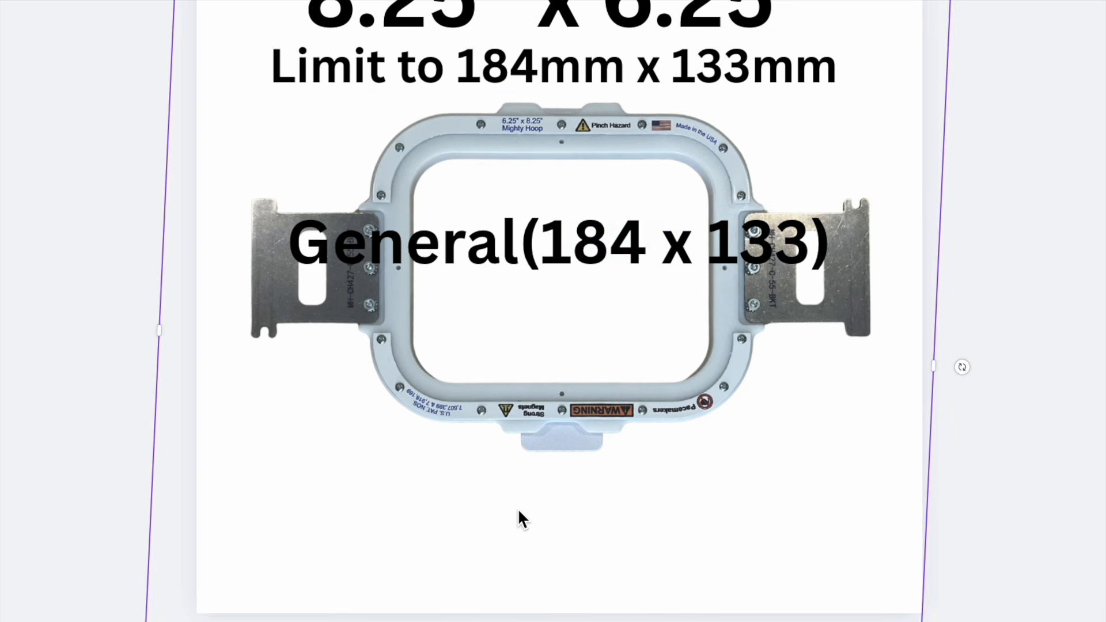
pyautogui.click(617, 246)
pyautogui.moveTo(617, 247); pyautogui.dragTo(618, 529)
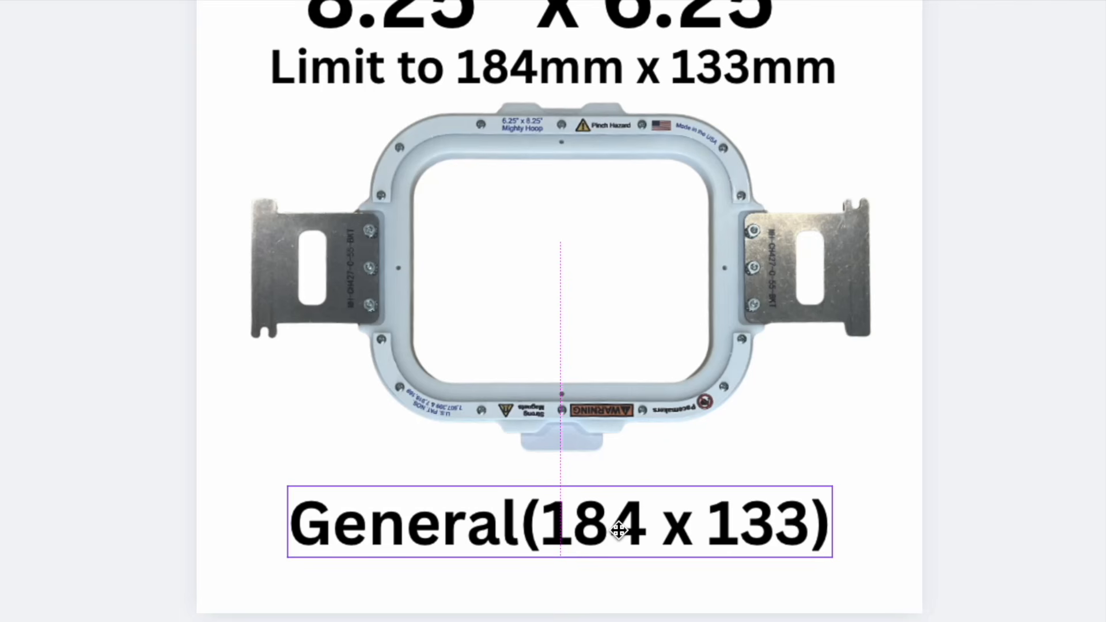
pyautogui.moveTo(619, 529); pyautogui.dragTo(617, 529)
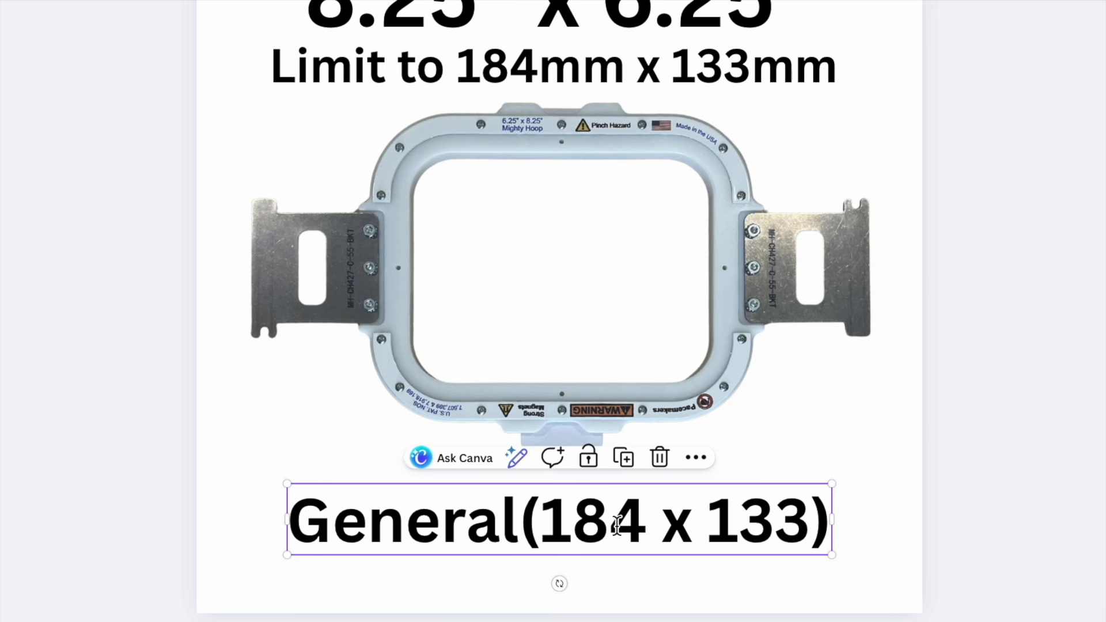
# - Move the hoop photo slightly down, centred between the limit text and the "General(184 x 133)" heading
pyautogui.click(710, 341)
pyautogui.moveTo(709, 334); pyautogui.dragTo(707, 340)
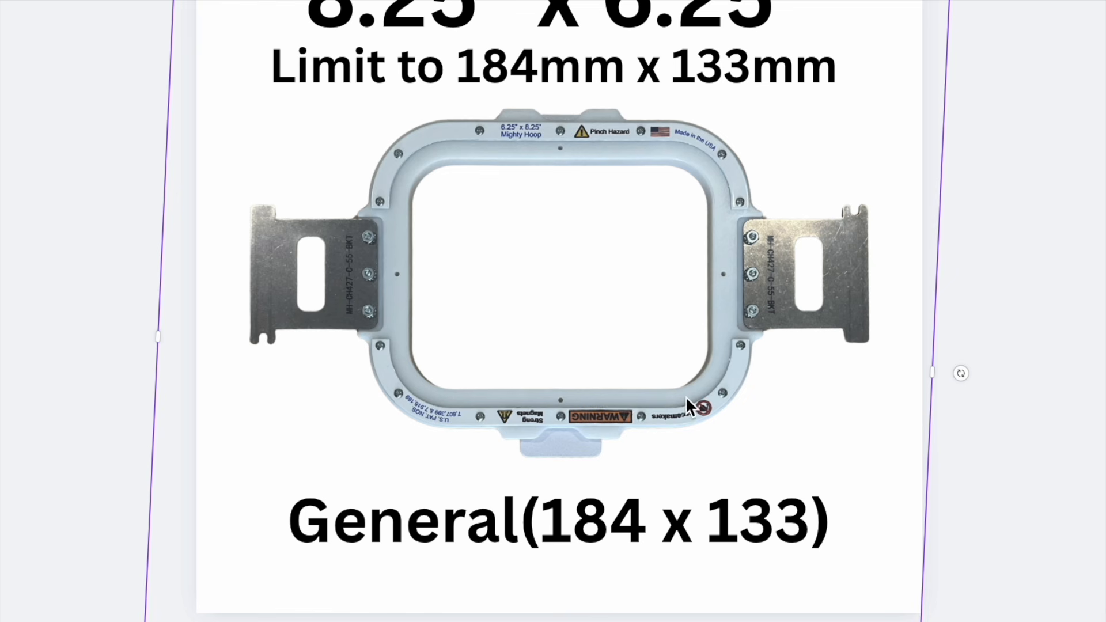
pyautogui.moveTo(696, 397); pyautogui.dragTo(695, 413)
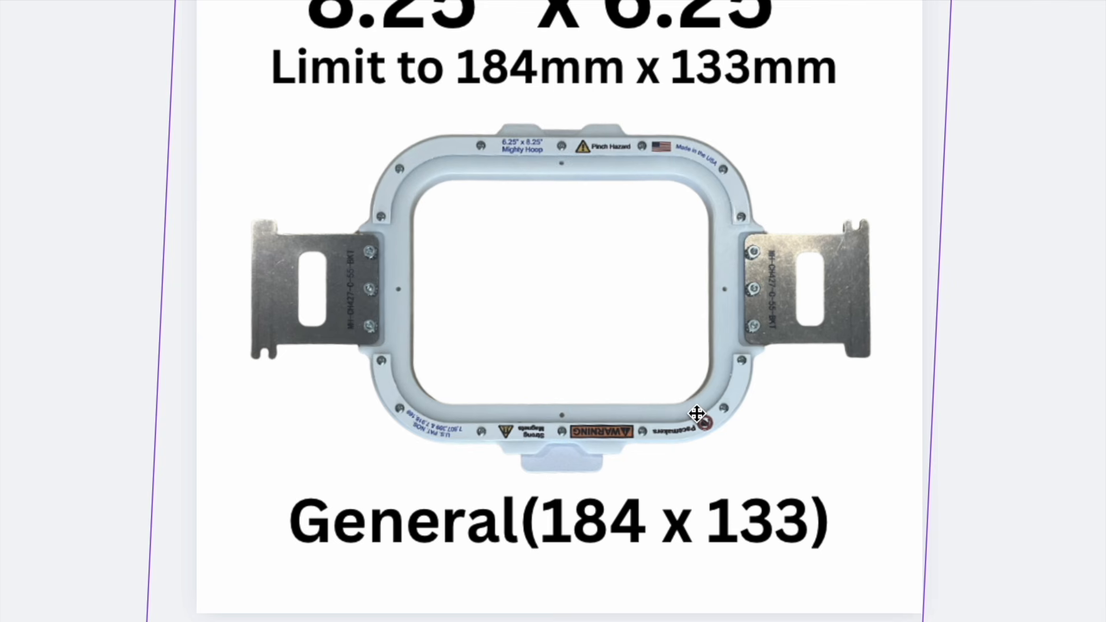
# - Nudge the three text lines above the hoop slightly down towards the photo, keeping them centred and evenly spaced
pyautogui.click(771, 190)
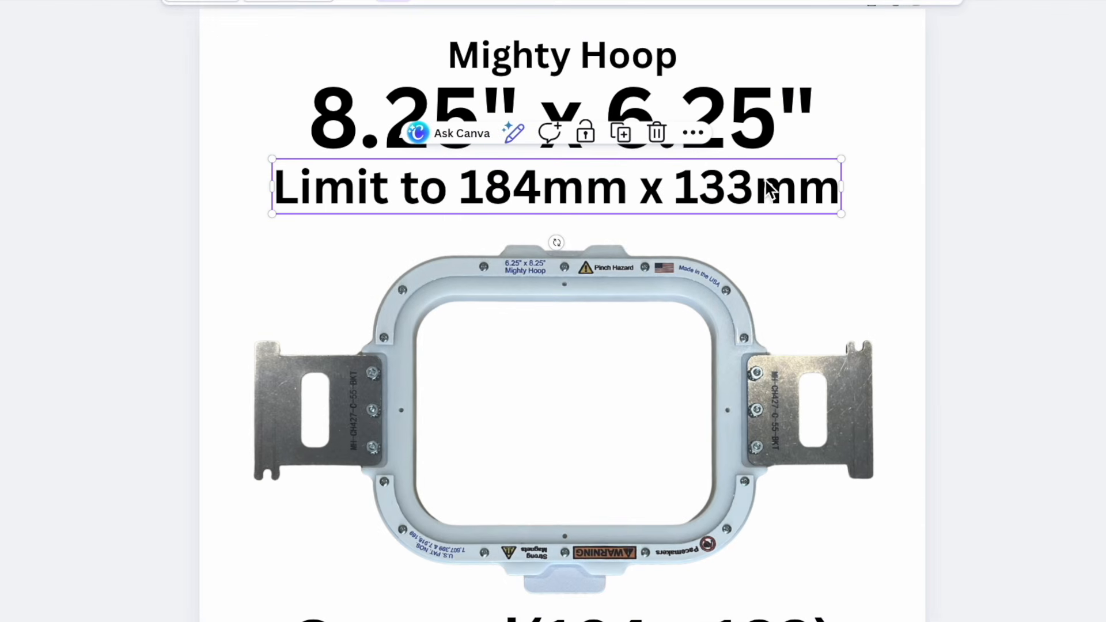
pyautogui.moveTo(771, 190)
pyautogui.mouseDown()
pyautogui.moveTo(759, 184)
pyautogui.moveTo(774, 182)
pyautogui.mouseUp()
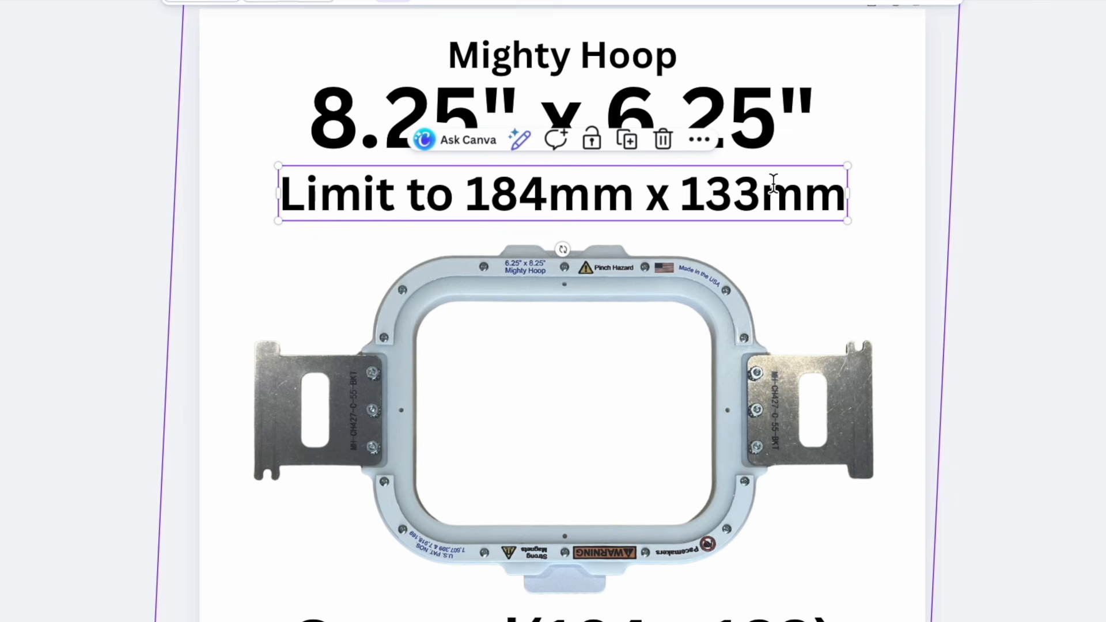
pyautogui.click(763, 113)
pyautogui.moveTo(763, 113); pyautogui.dragTo(758, 116)
pyautogui.click(659, 63)
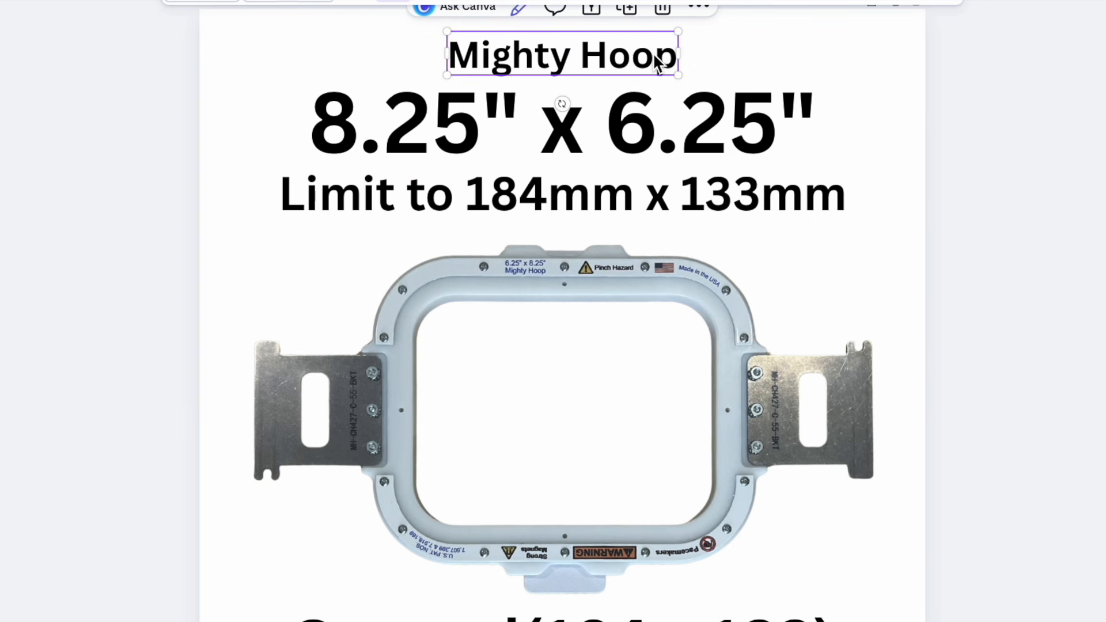
pyautogui.moveTo(658, 61); pyautogui.dragTo(652, 66)
pyautogui.moveTo(650, 57); pyautogui.dragTo(650, 56)
pyautogui.moveTo(650, 56); pyautogui.dragTo(654, 57)
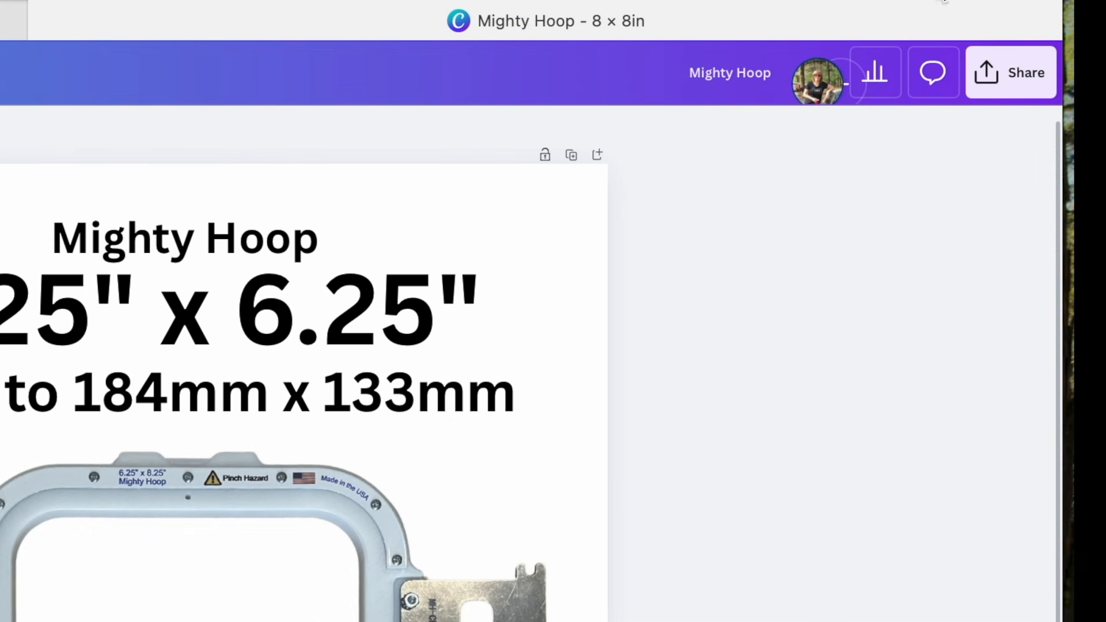
# - Download the finished design as a PNG at size 1
pyautogui.click(1019, 71)
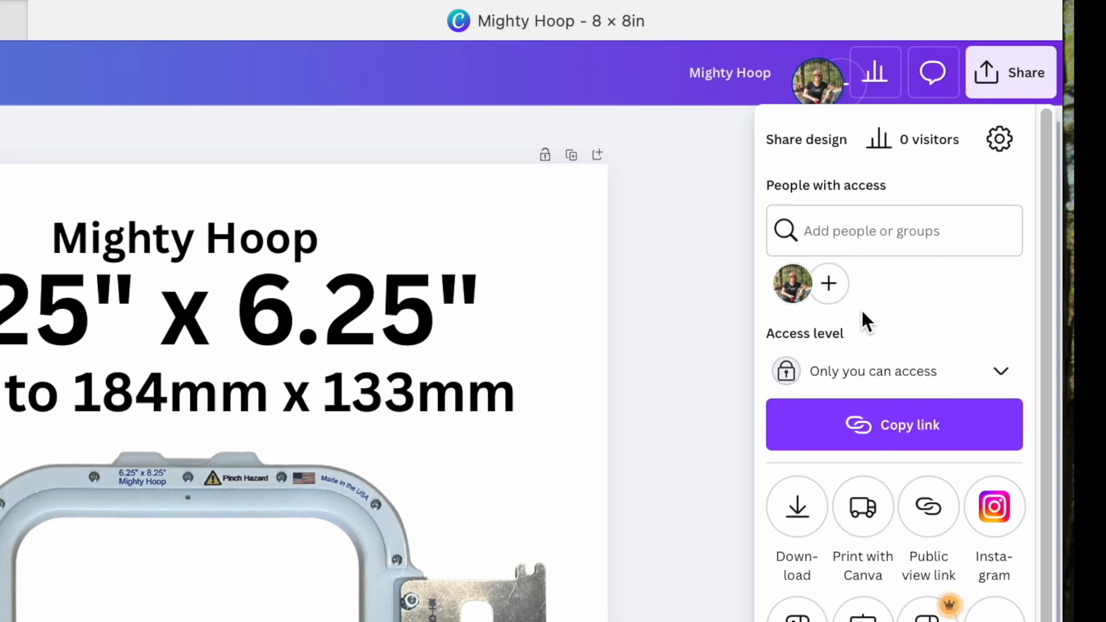
pyautogui.click(797, 511)
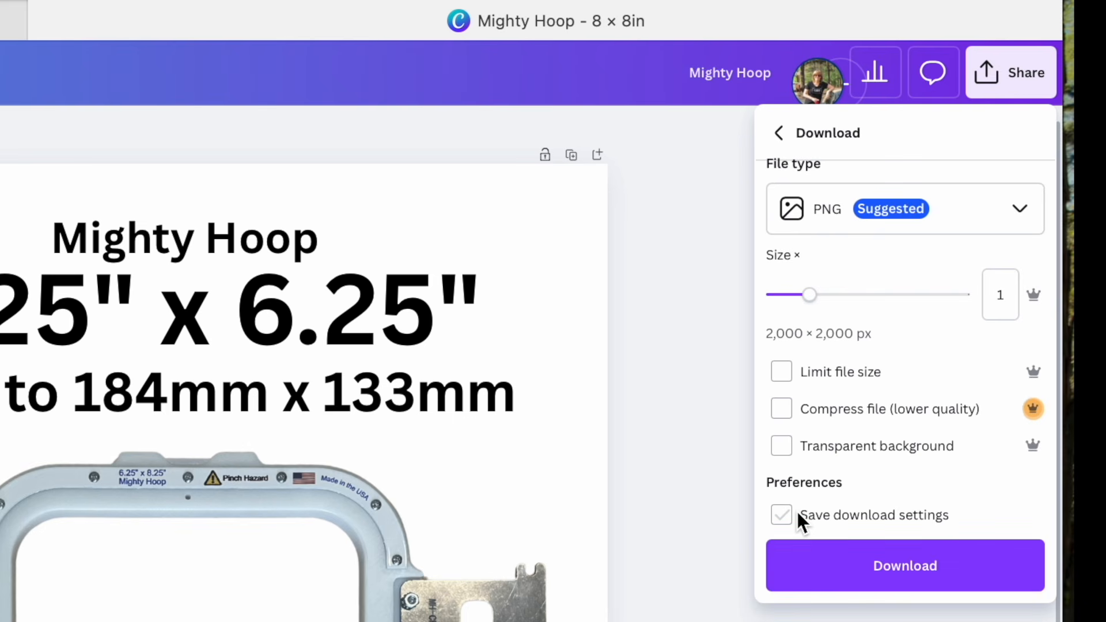
pyautogui.click(908, 571)
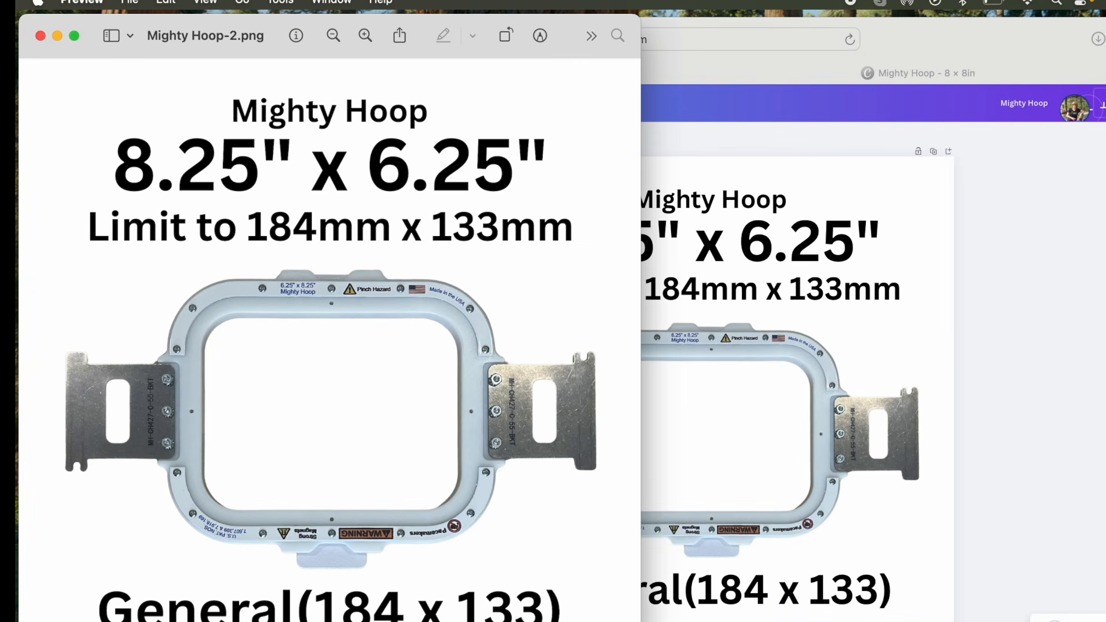
# - Rename the downloaded image in Preview as "Mighty Hoop 8.25 x 6.25 Picture"
pyautogui.moveTo(211, 38)
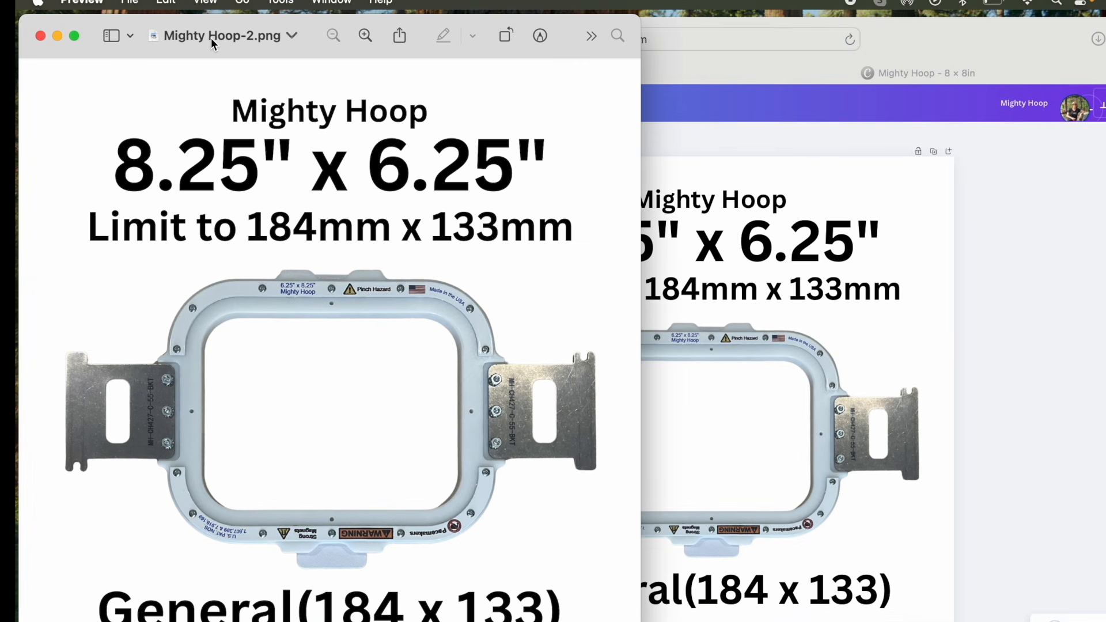
pyautogui.click(211, 38)
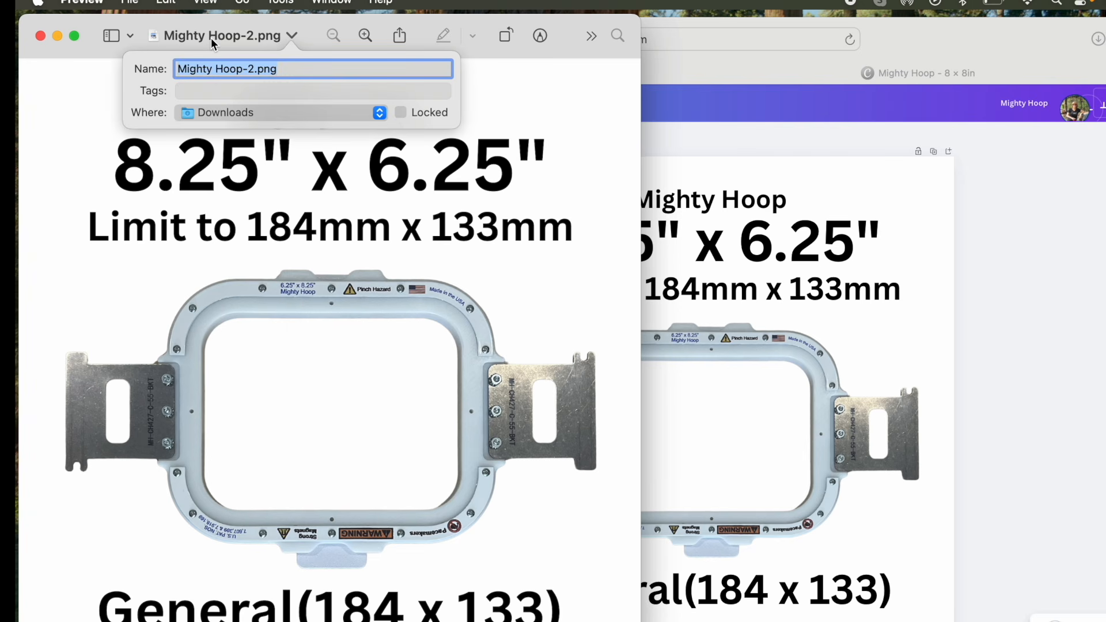
pyautogui.write('Mighty')
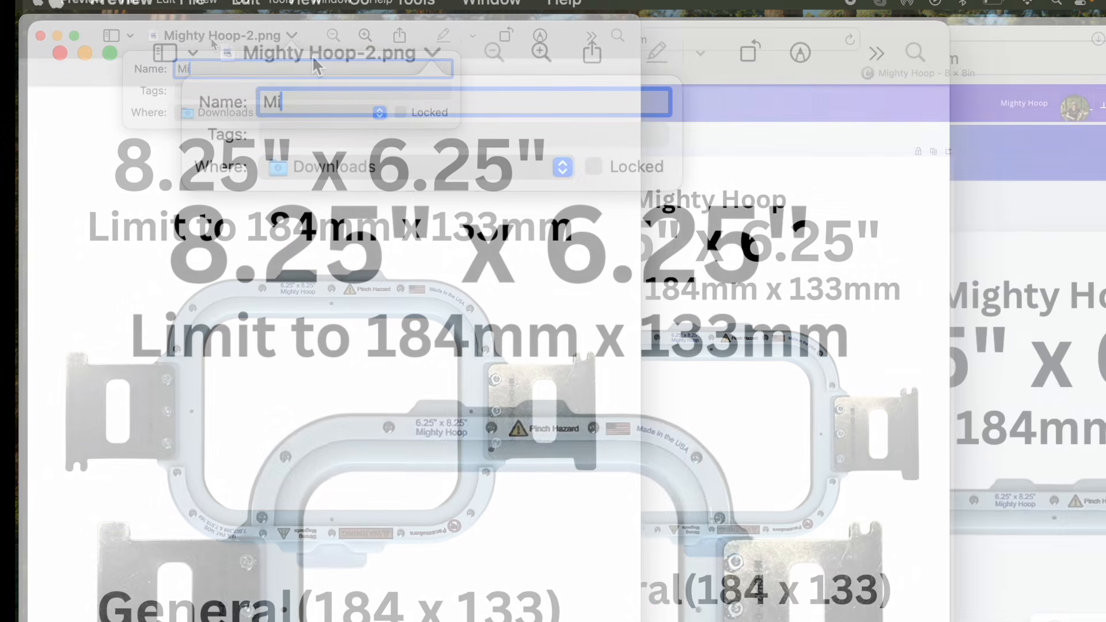
pyautogui.write(' Hoo')
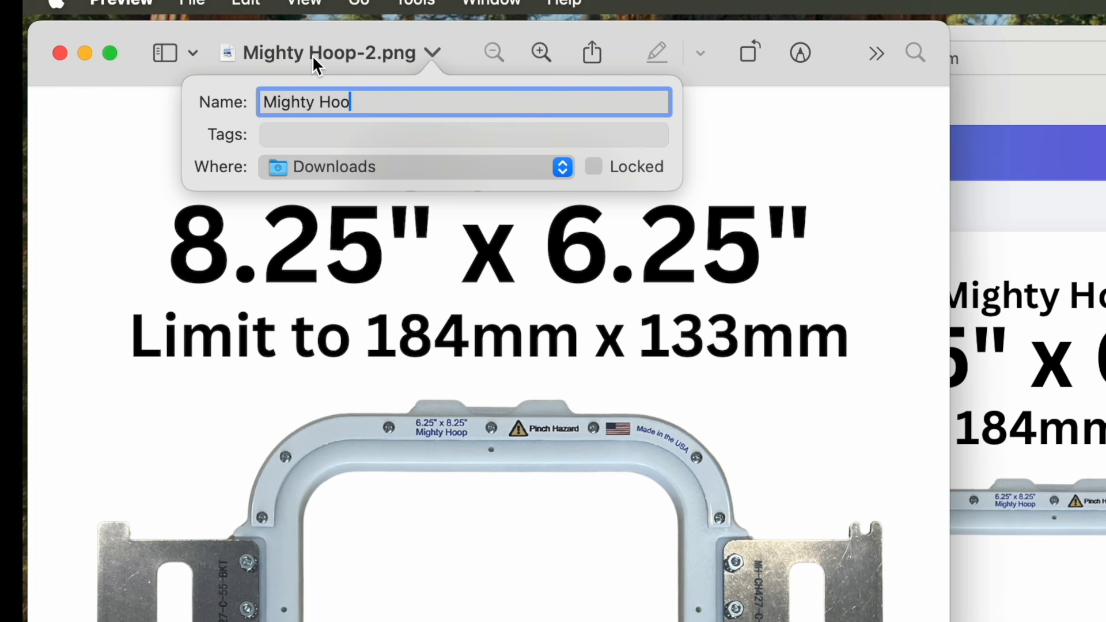
pyautogui.write('p 8.25 x 6.2')
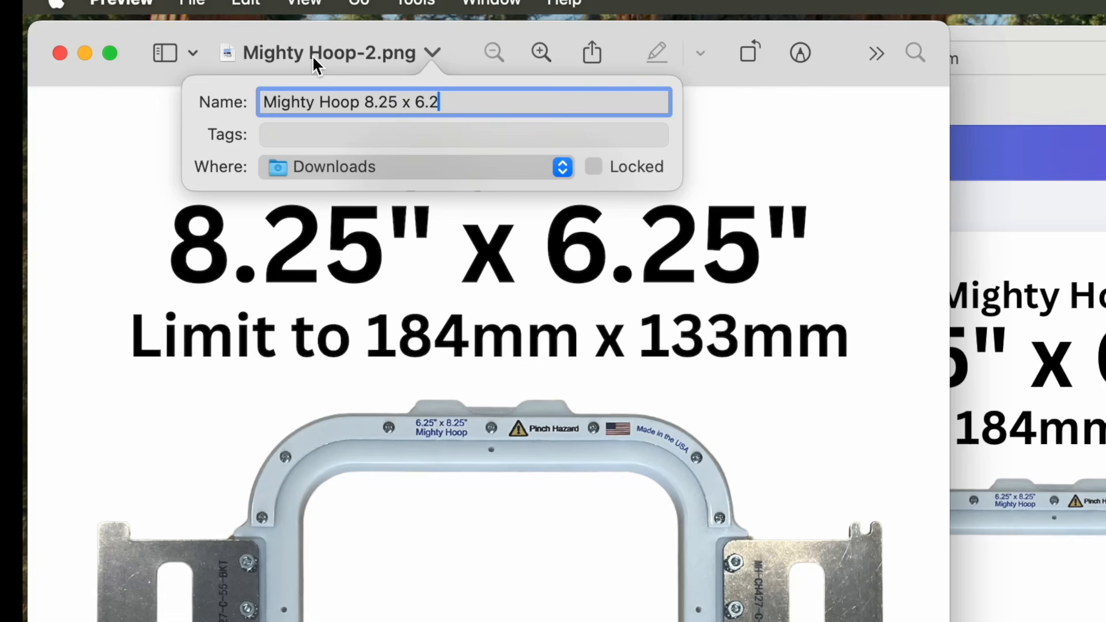
pyautogui.write('5 Picture')
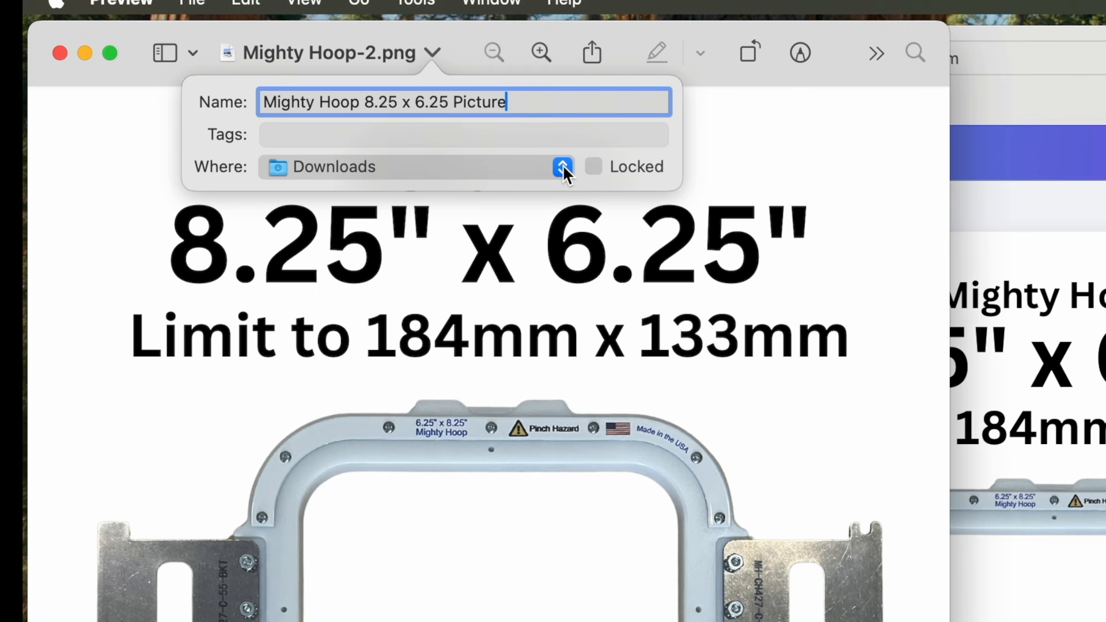
# - Move the renamed image from Downloads to the iCloud Desktop and minimize its window
pyautogui.click(564, 168)
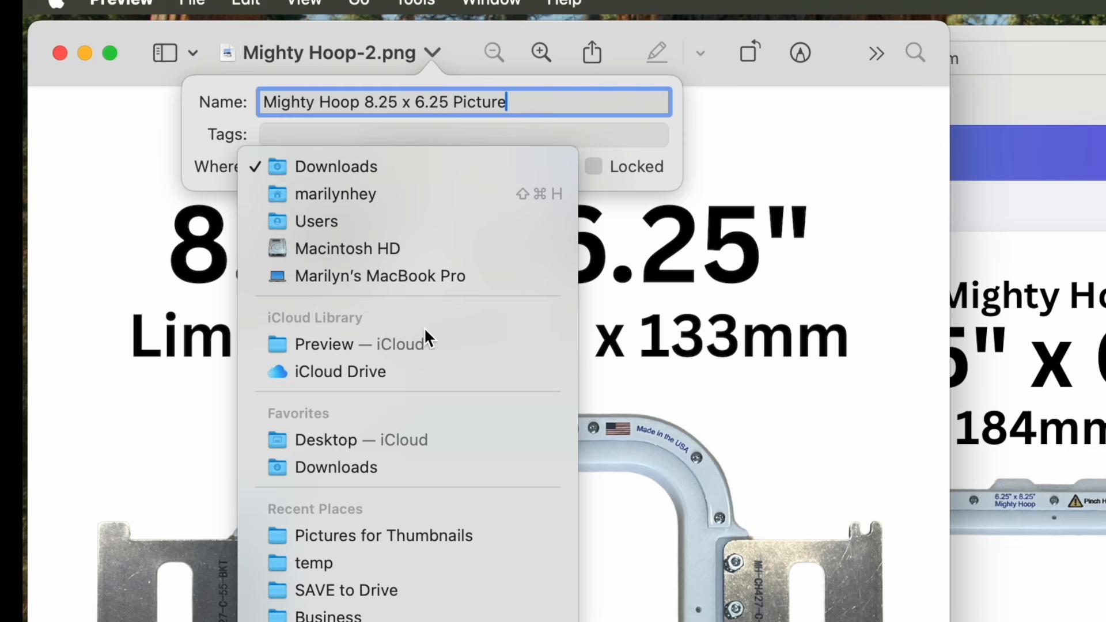
pyautogui.click(394, 437)
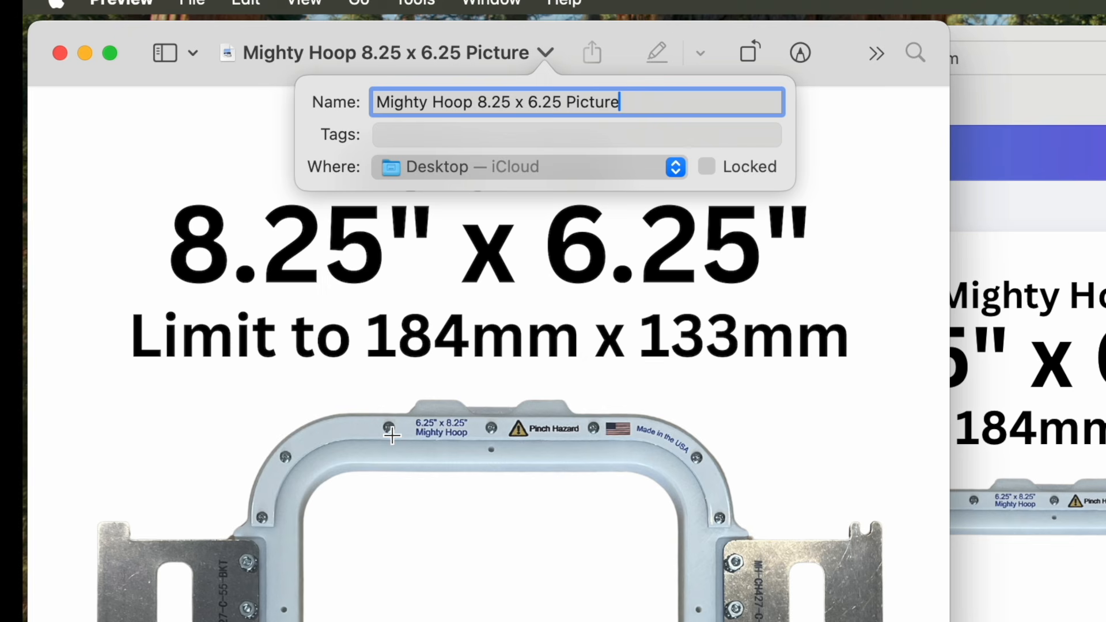
pyautogui.click(393, 436)
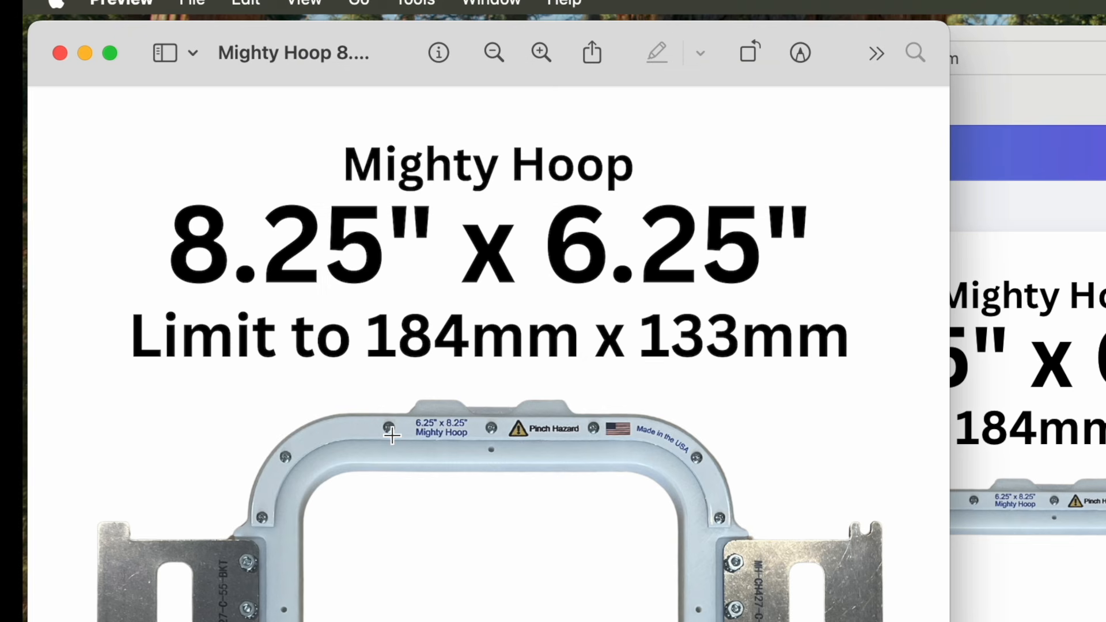
pyautogui.click(84, 54)
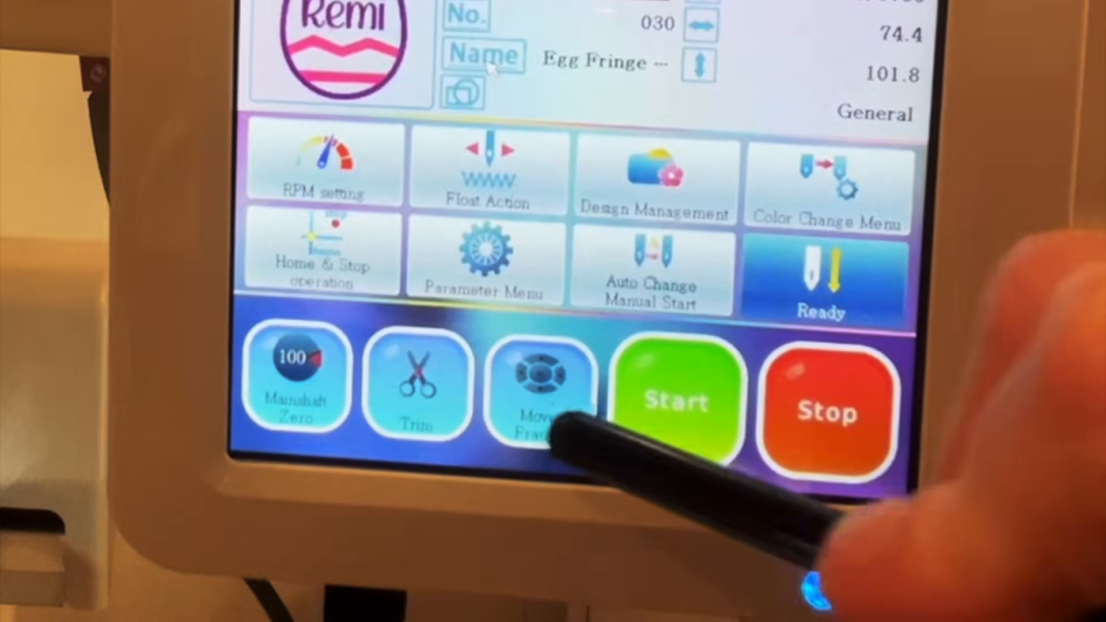
pyautogui.click(532, 427)
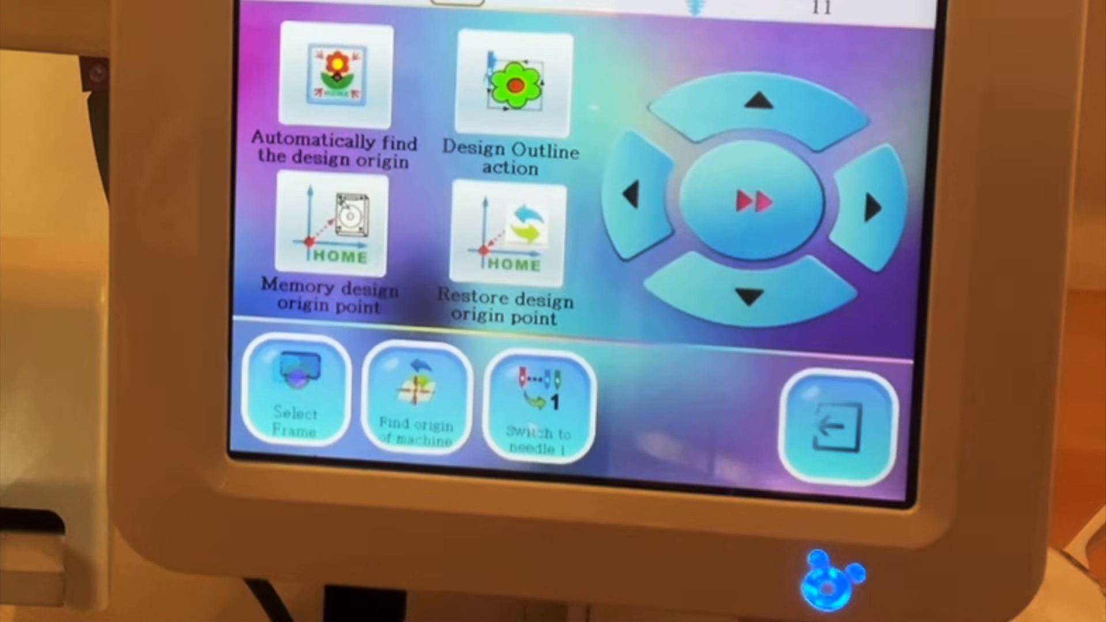
pyautogui.click(296, 392)
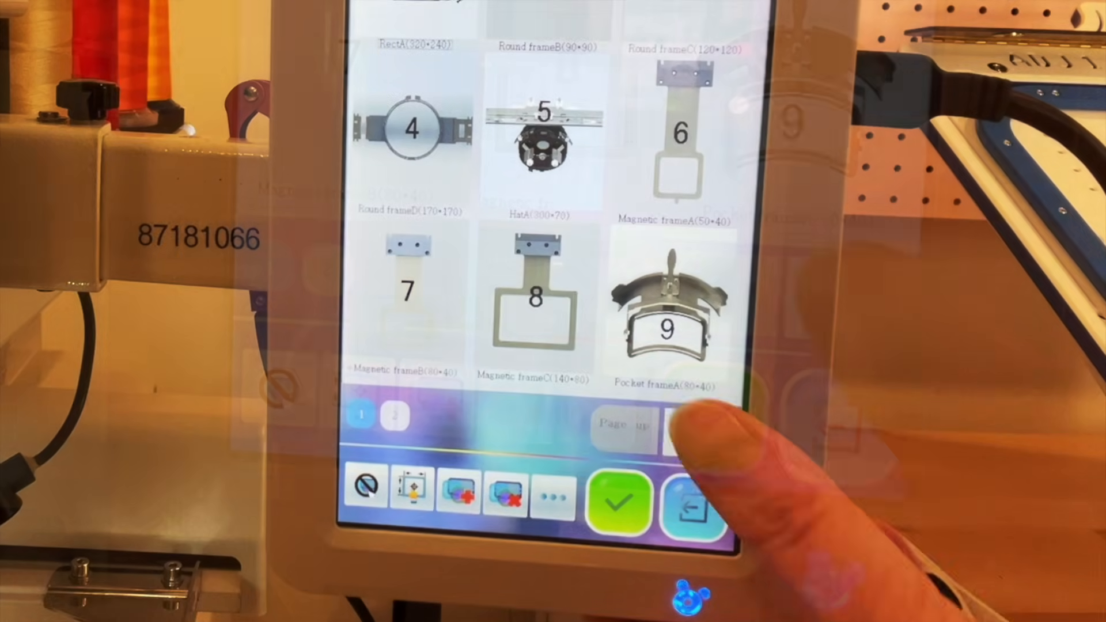
pyautogui.click(844, 297)
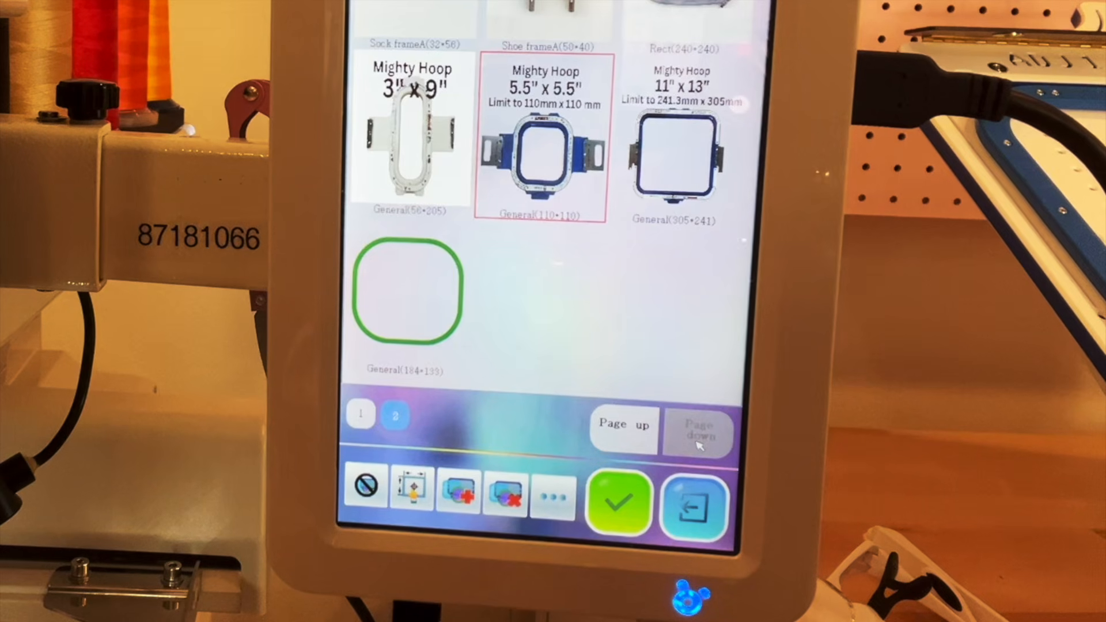
pyautogui.click(408, 291)
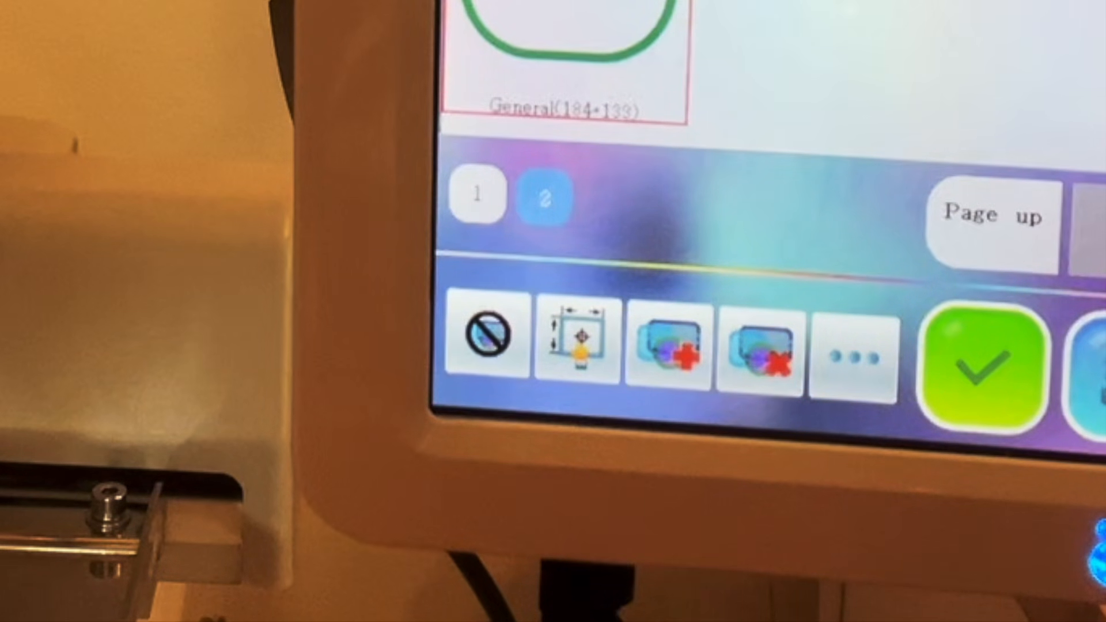
pyautogui.click(577, 372)
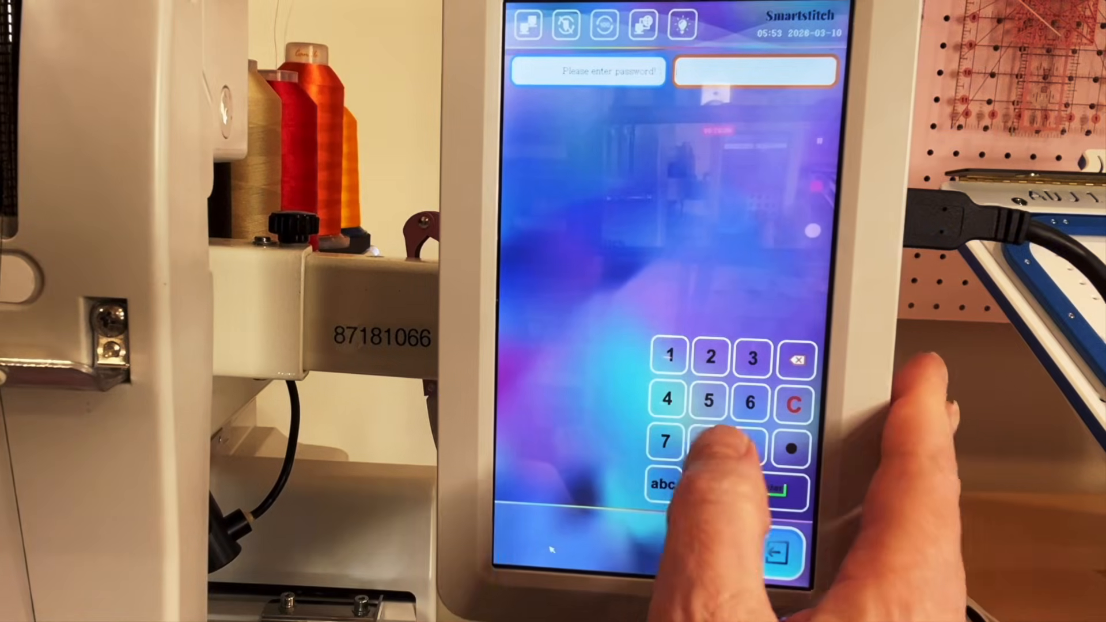
# - Enter the machine's access password on the control panel and submit it to open the protected frame settings
pyautogui.click(707, 443)
pyautogui.click(665, 441)
pyautogui.click(670, 356)
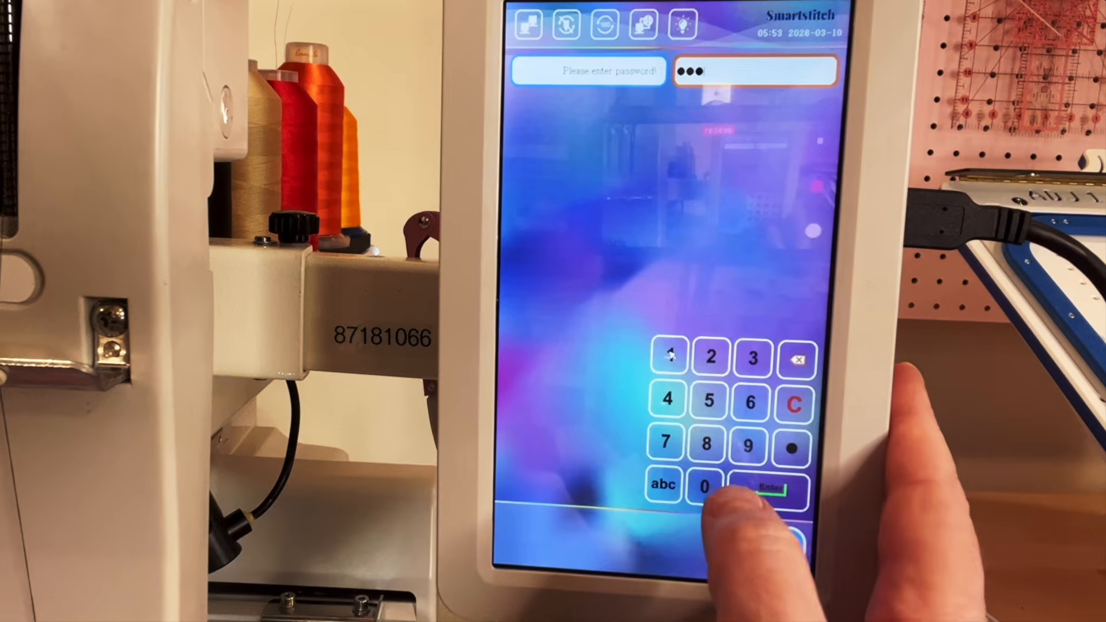
pyautogui.click(707, 444)
pyautogui.click(670, 355)
pyautogui.click(705, 487)
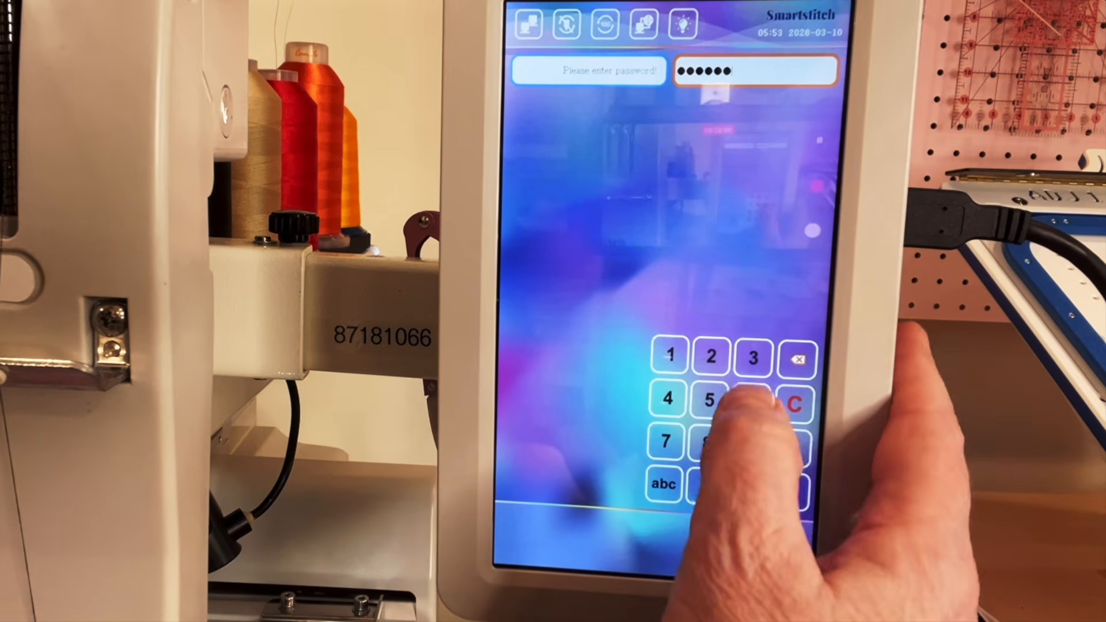
pyautogui.click(752, 399)
pyautogui.click(752, 400)
pyautogui.click(759, 496)
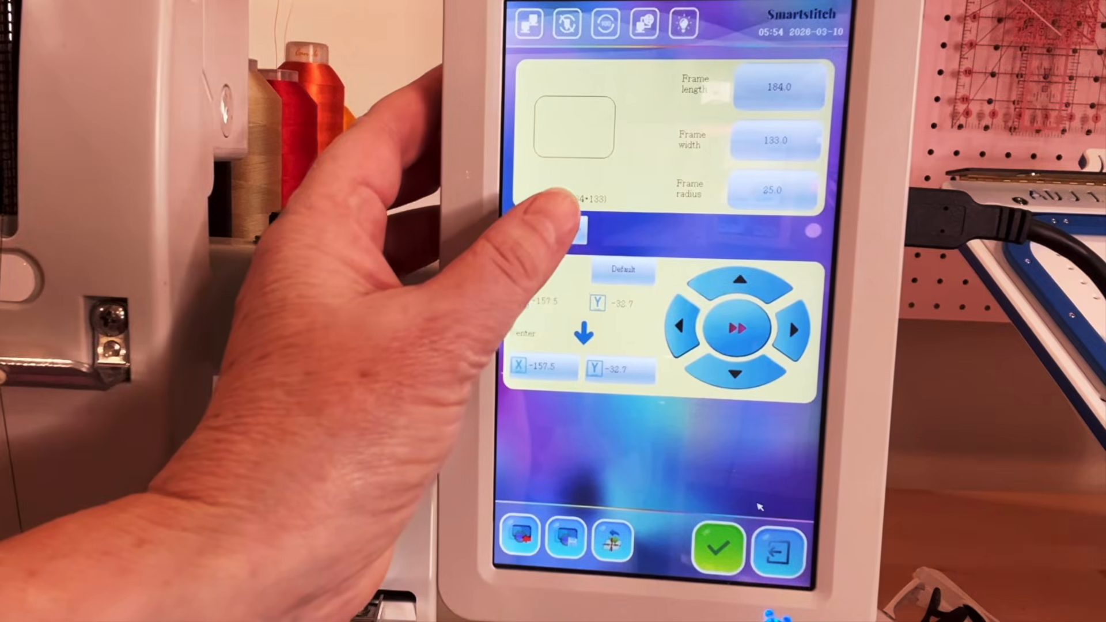
# - Assign "Mighty Hoop 8.25 x 6.25 Picture.png" as the image of the General 184 × 133 frame and save the frame
pyautogui.click(557, 231)
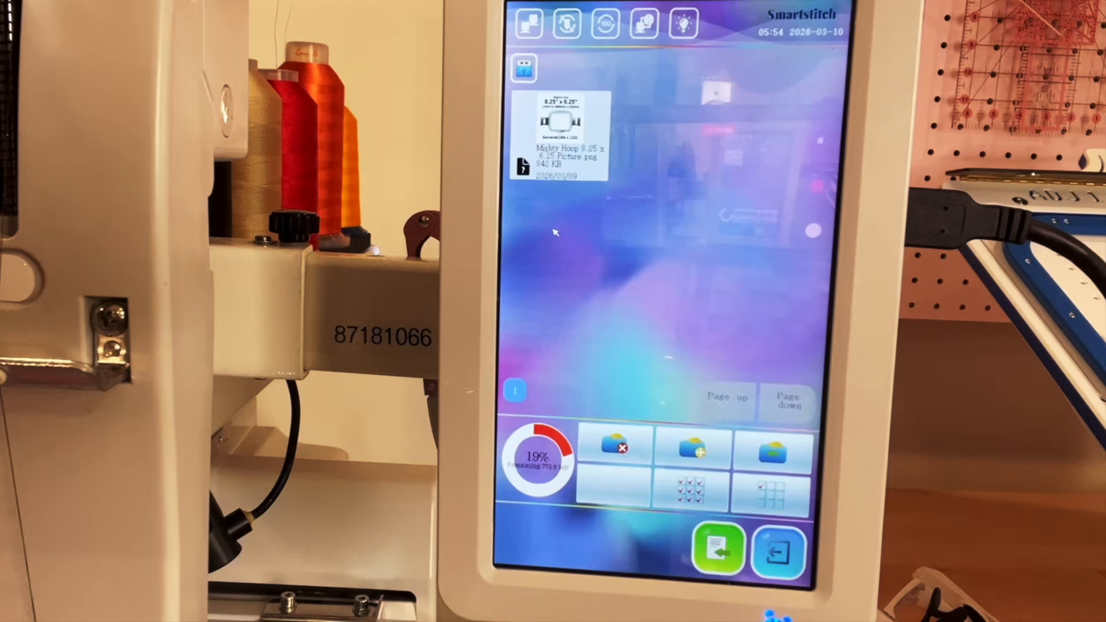
pyautogui.click(562, 128)
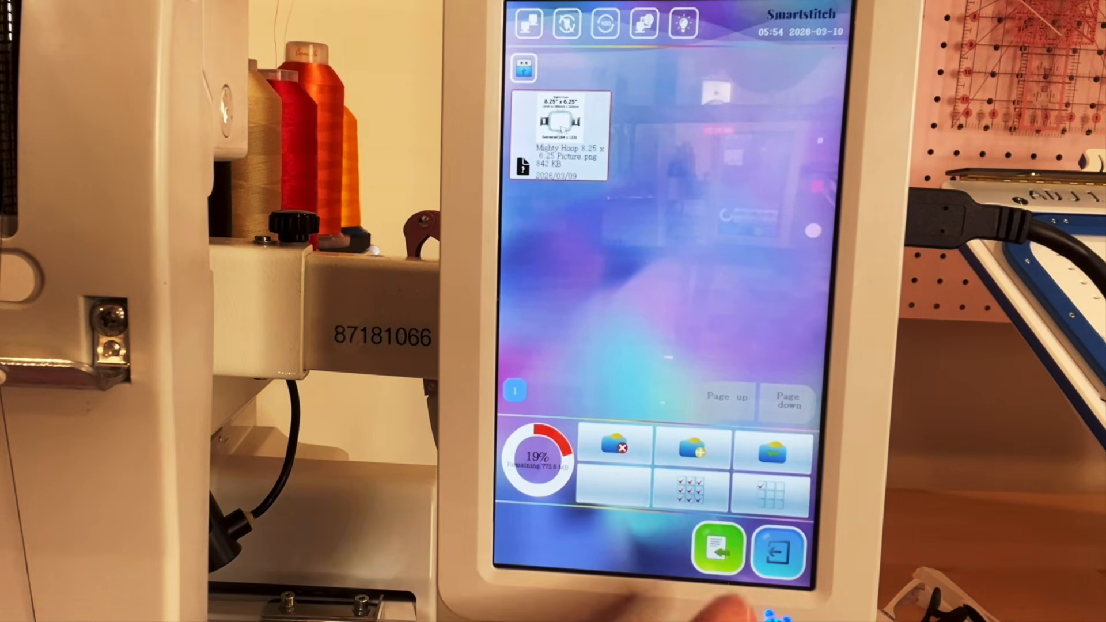
pyautogui.click(718, 549)
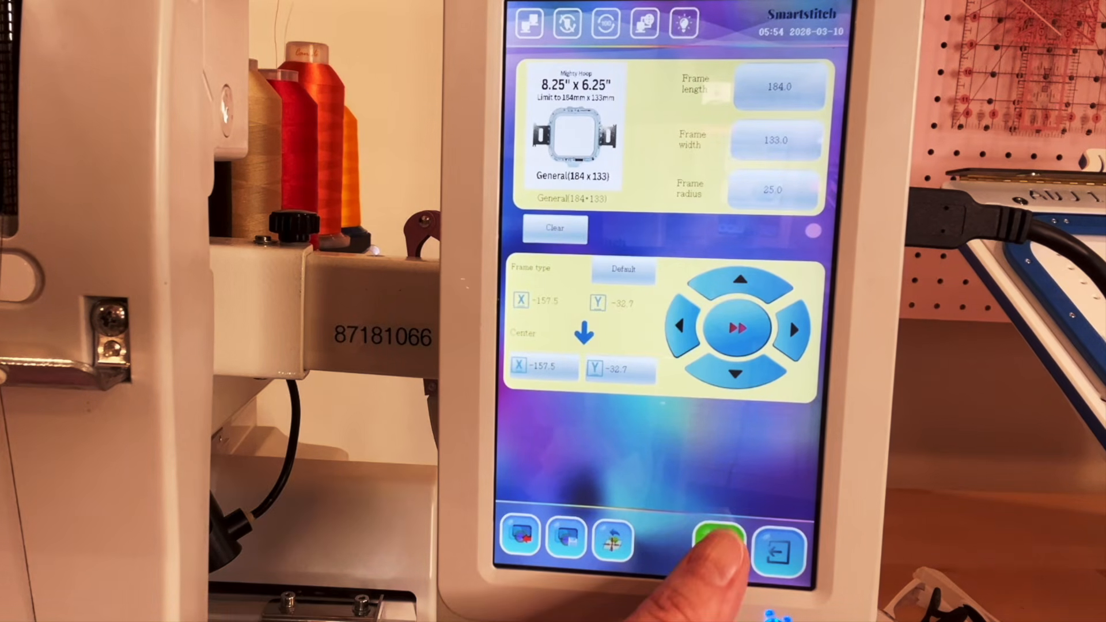
pyautogui.click(719, 547)
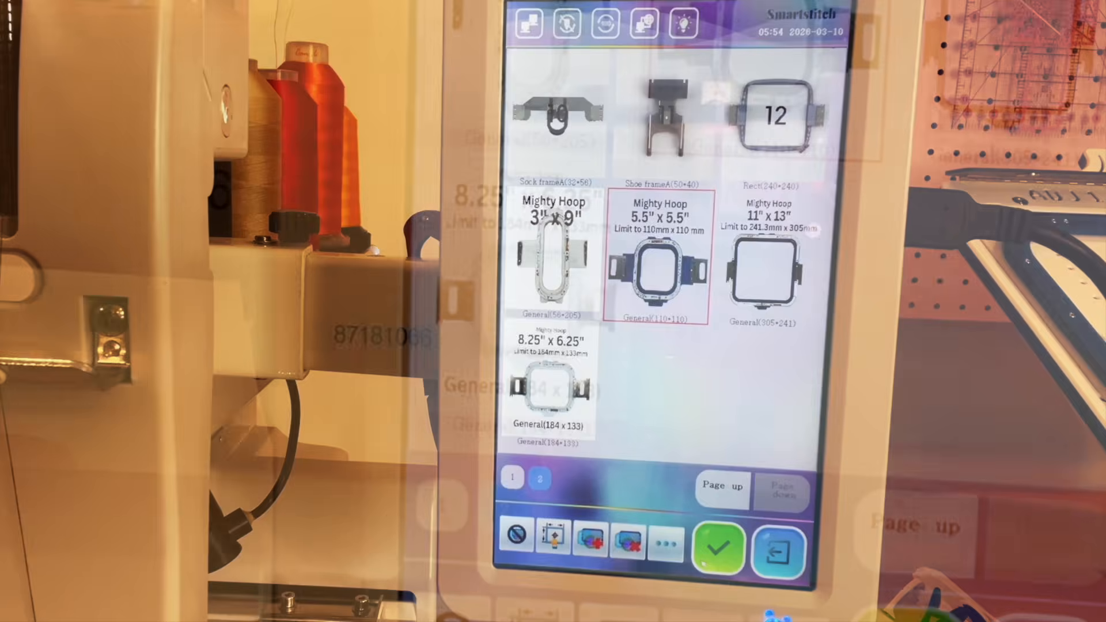